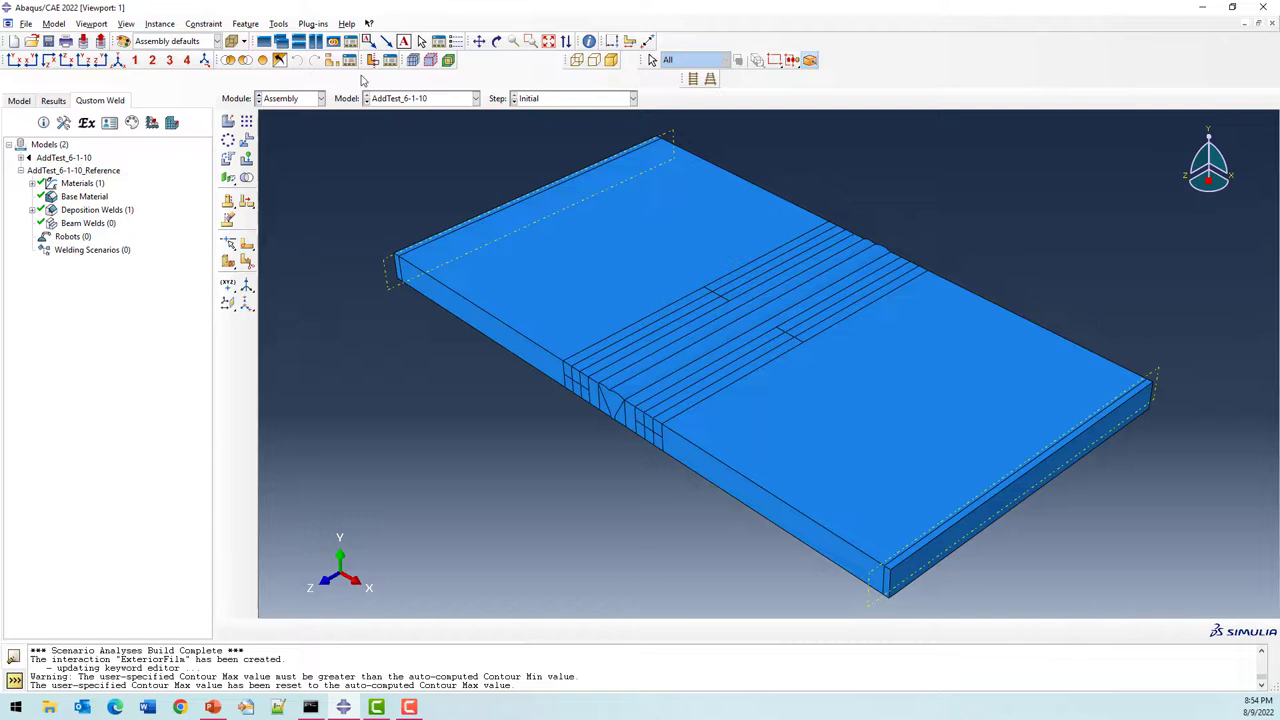
# Show the plate mesh coloured by Sets and orbit to see the weld cross-section.
pyautogui.click(412, 60)
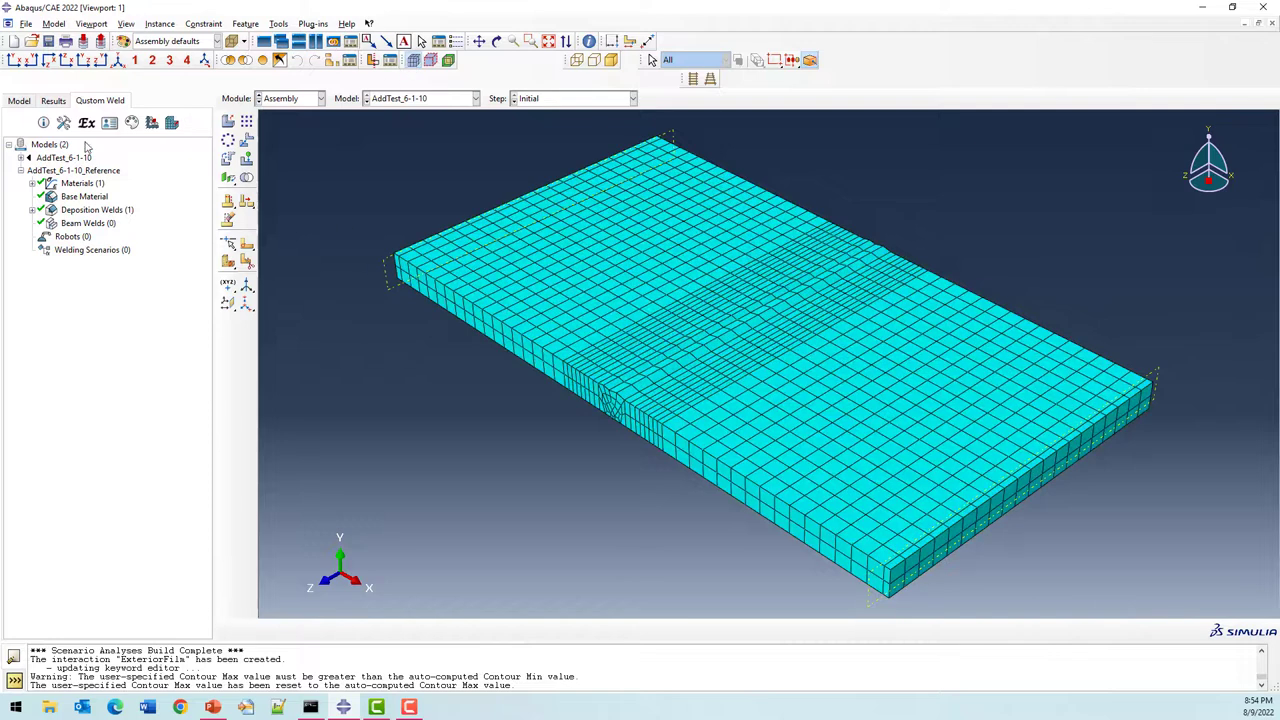
pyautogui.click(132, 122)
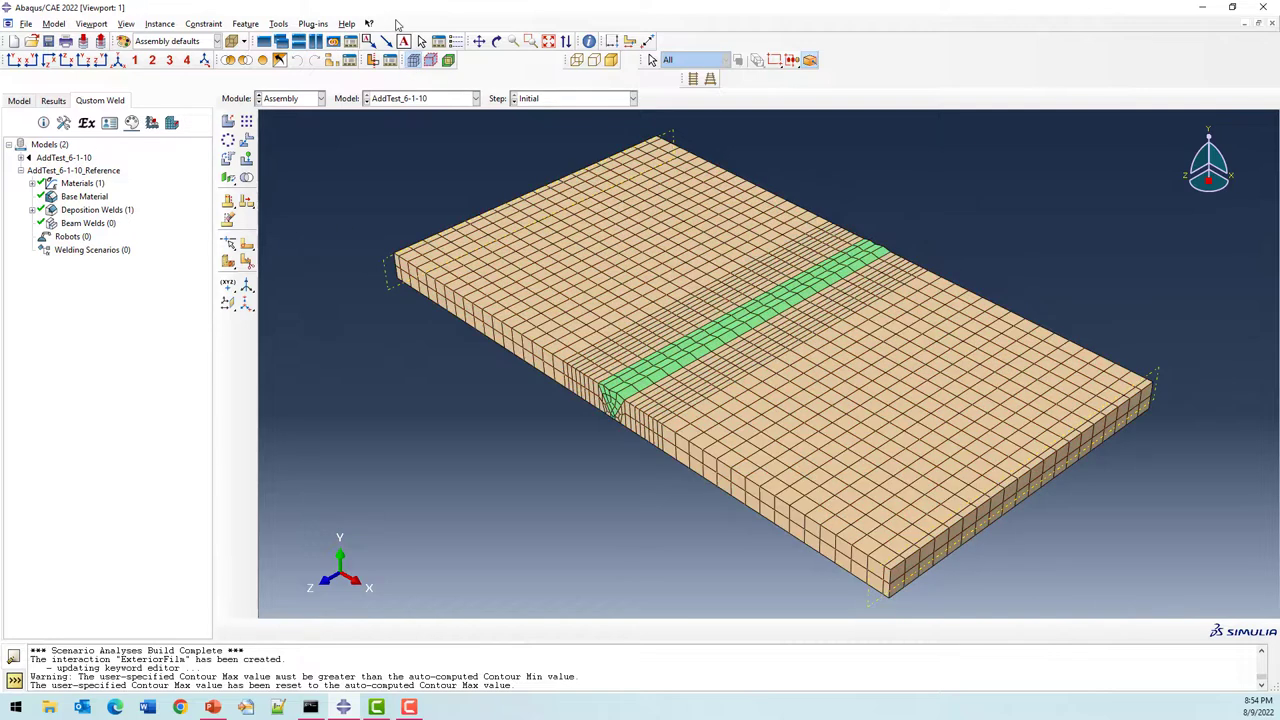
pyautogui.click(496, 41)
pyautogui.moveTo(636, 465); pyautogui.dragTo(670, 327)
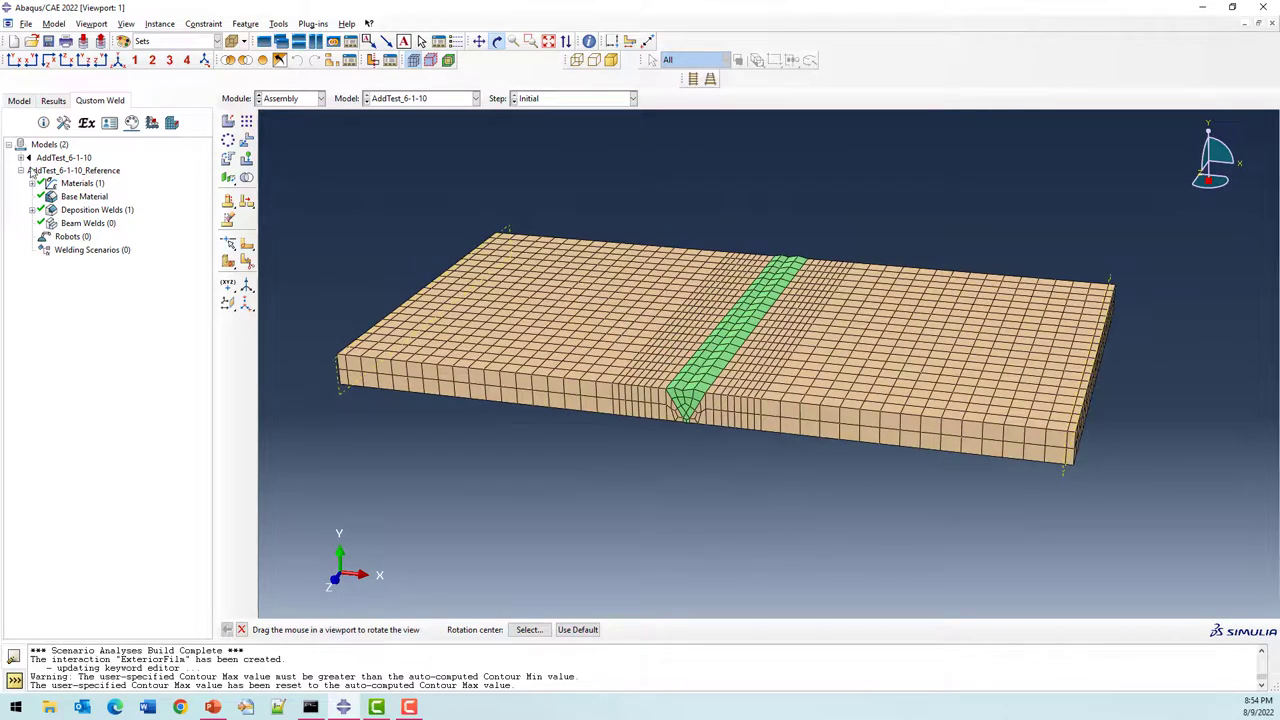
# Expand the reference model's Deposition Welds > LoneWeld > Beads (6) and open LoneWeld's settings.
pyautogui.click(42, 211)
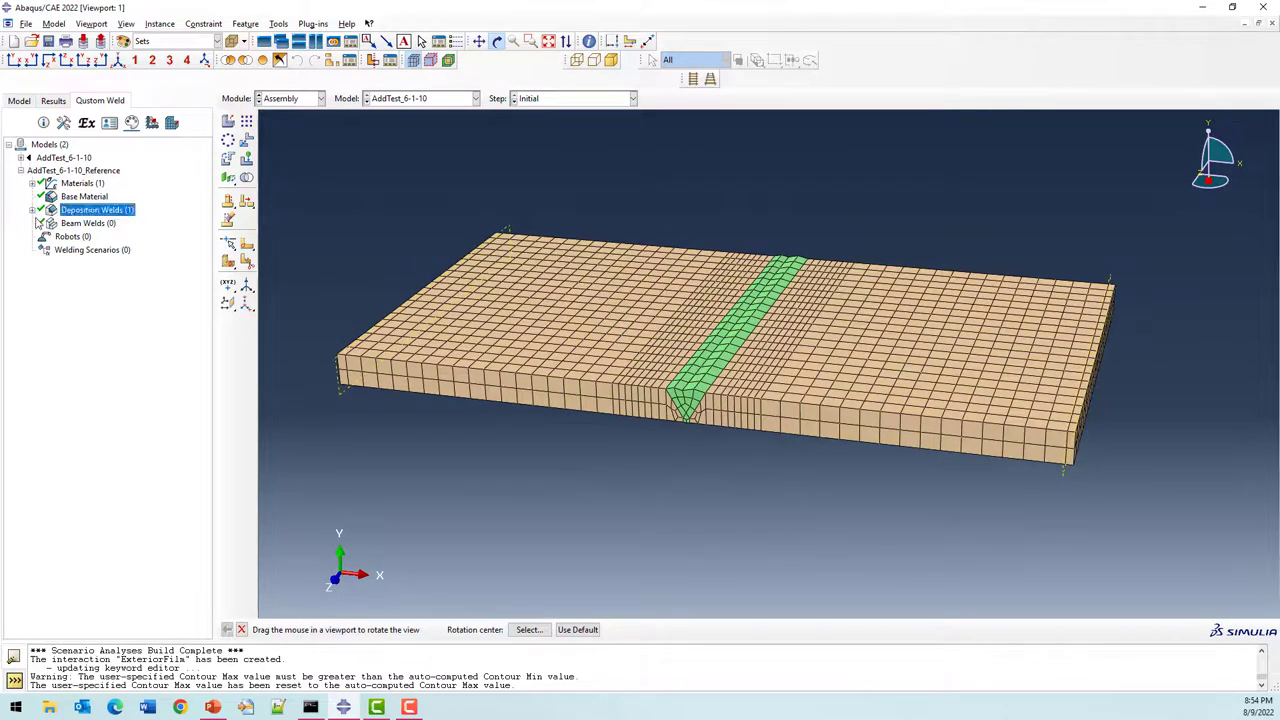
pyautogui.click(33, 210)
pyautogui.click(43, 223)
pyautogui.click(55, 236)
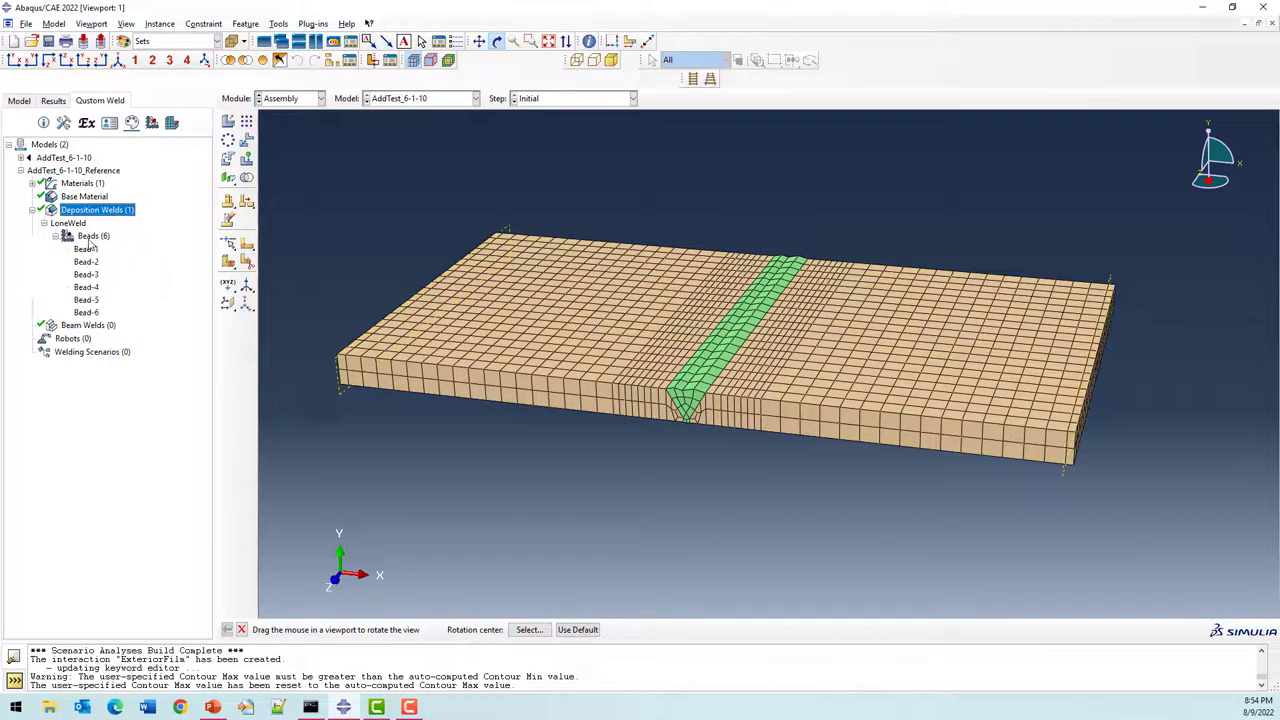
pyautogui.click(90, 237)
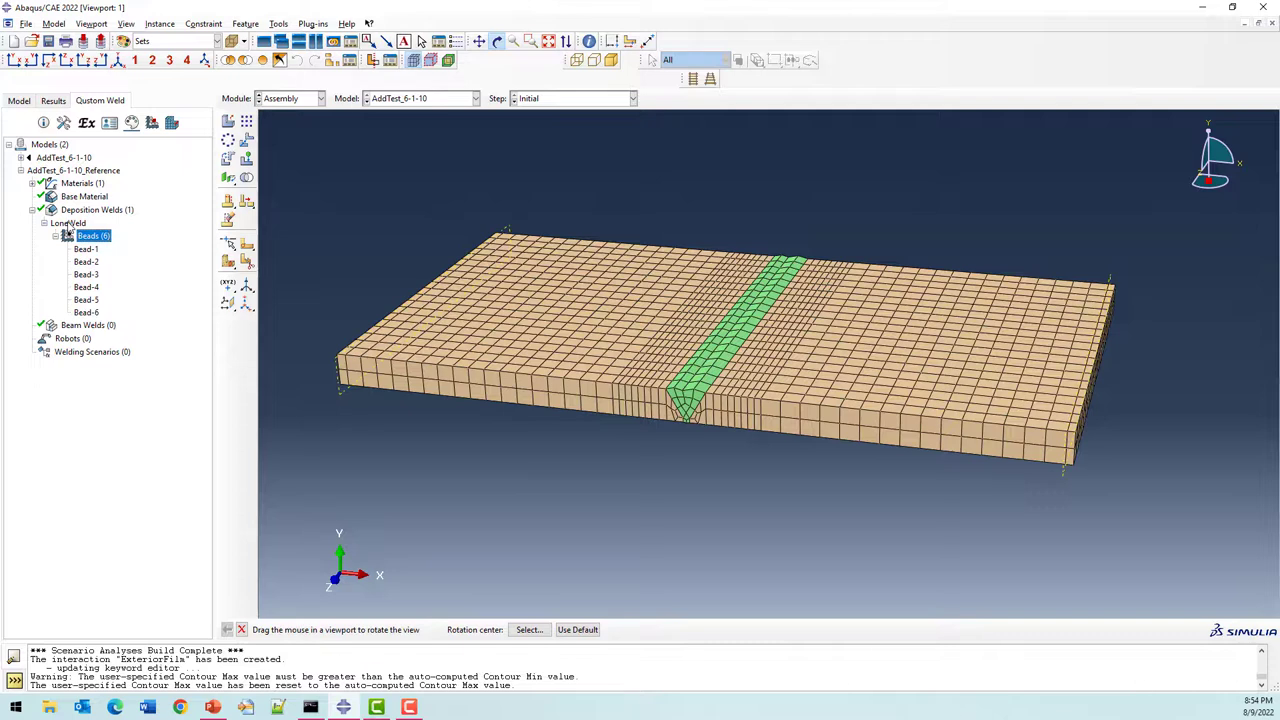
pyautogui.click(68, 224)
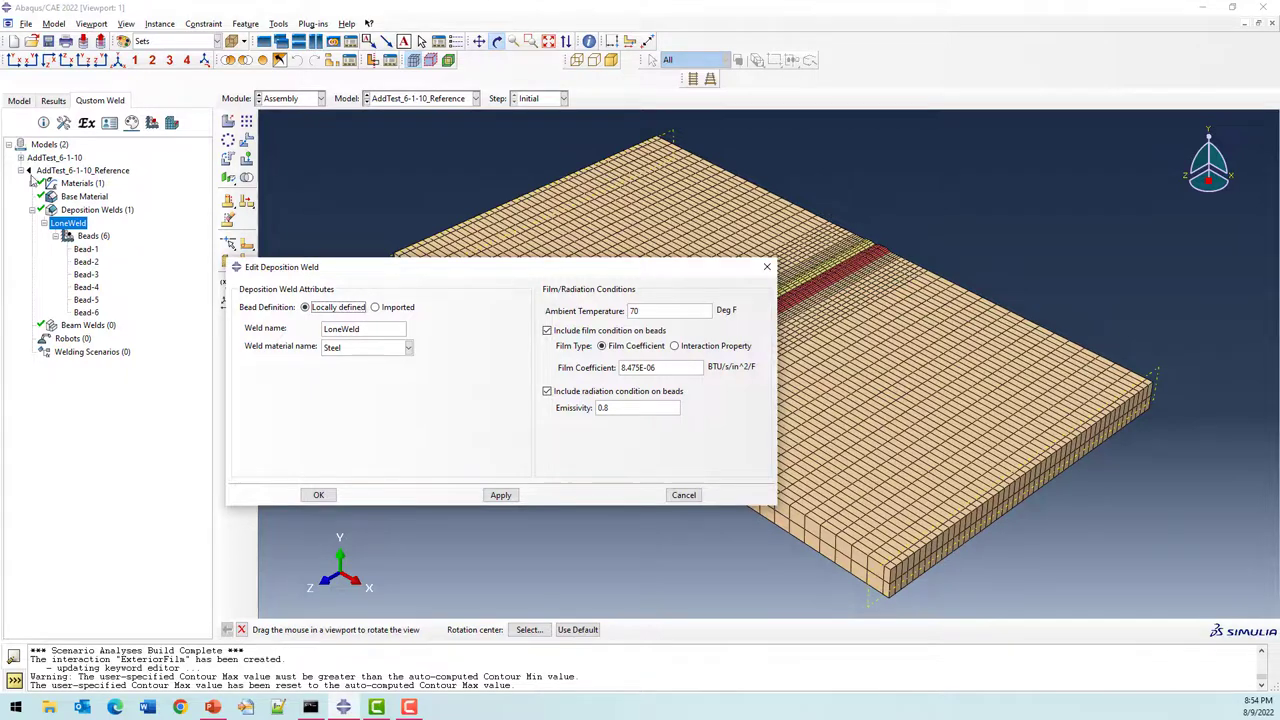
# Cancel the reference weld settings, zoom onto the layered beads, and expand AddTest_6-1-10 instead.
pyautogui.click(677, 491)
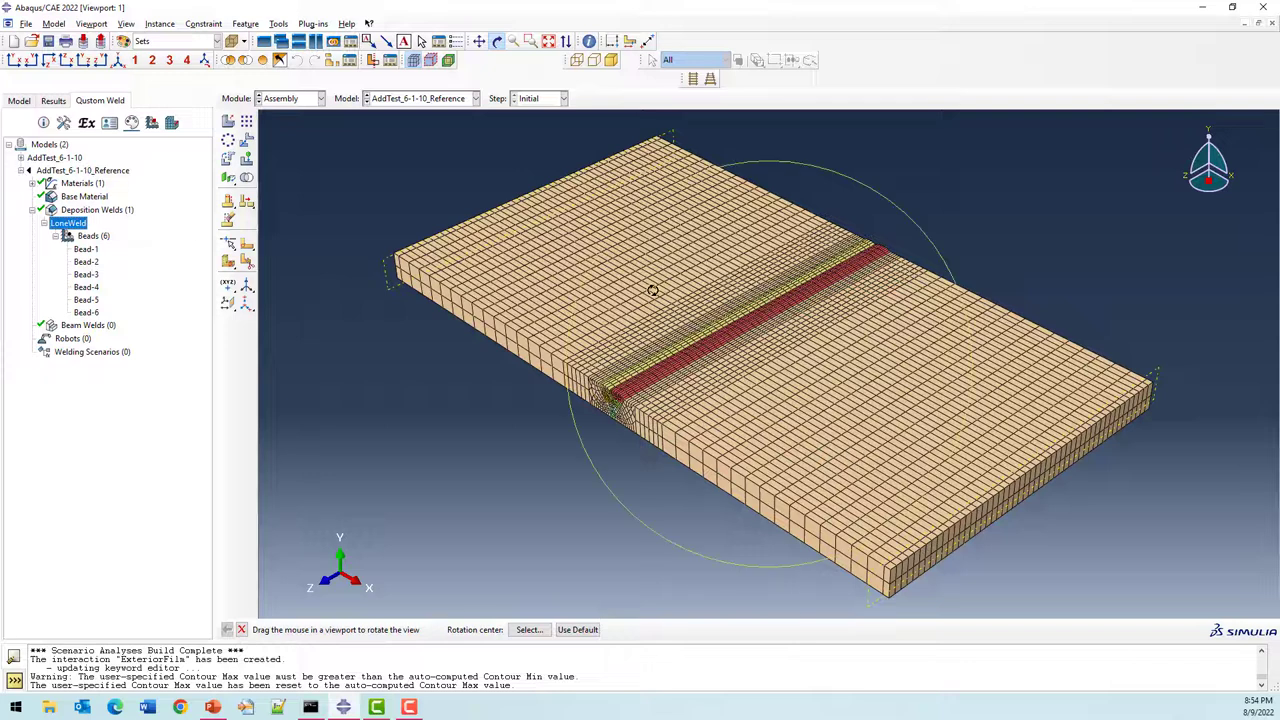
pyautogui.moveTo(719, 441); pyautogui.dragTo(702, 356)
pyautogui.scroll(3, 705, 357)
pyautogui.scroll(2, 705, 357)
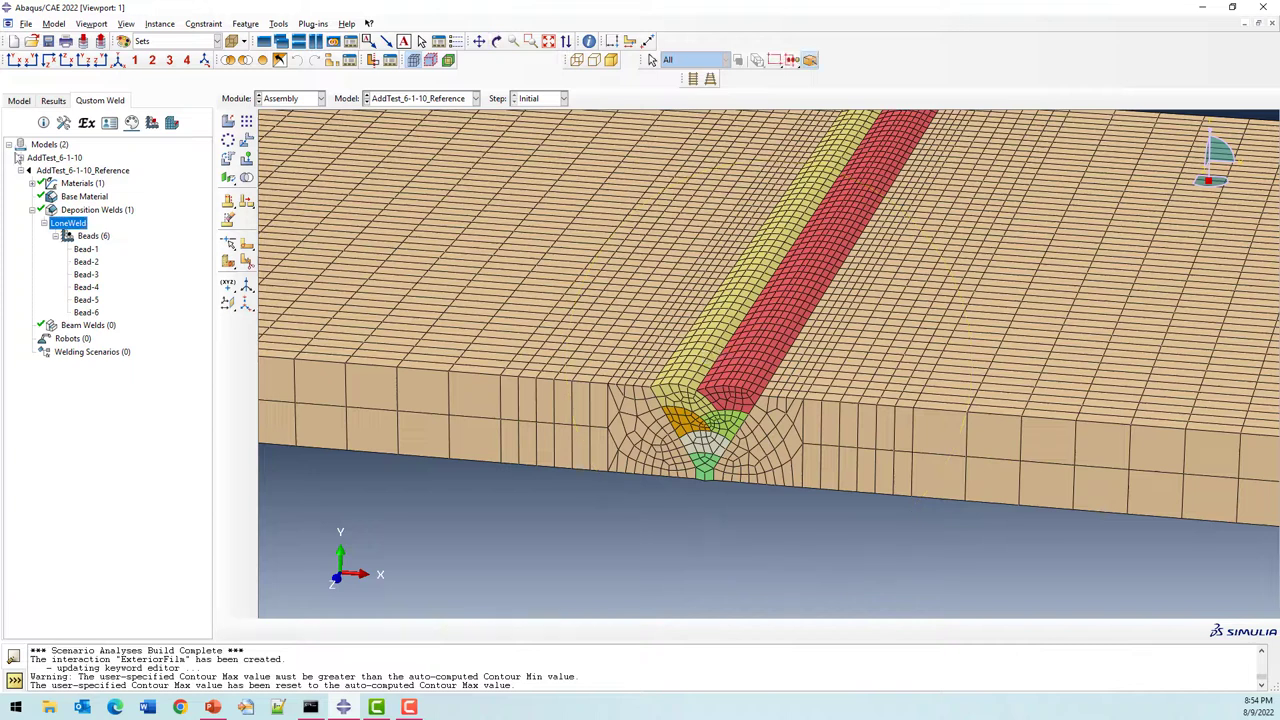
pyautogui.click(20, 170)
pyautogui.click(20, 157)
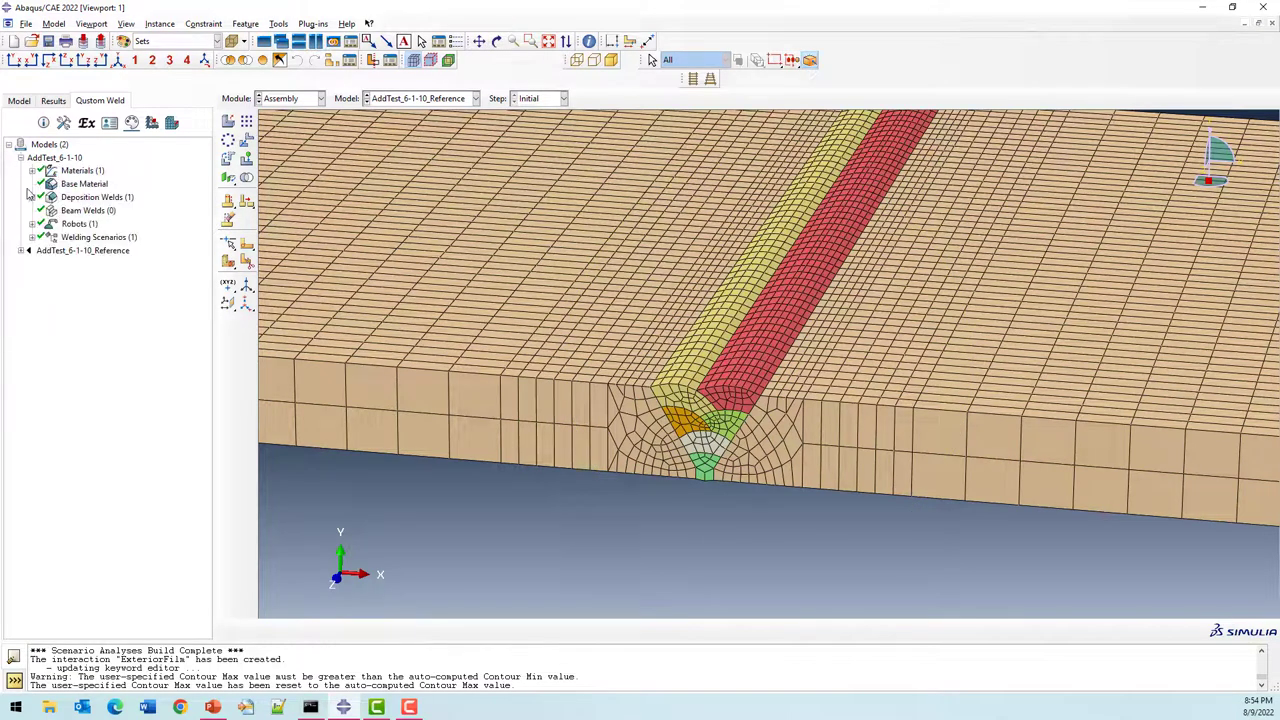
# Expand LoneWeld to its six beads and review its settings: Steel material, tolerances 0.05 and 0.02.
pyautogui.click(32, 197)
pyautogui.click(44, 210)
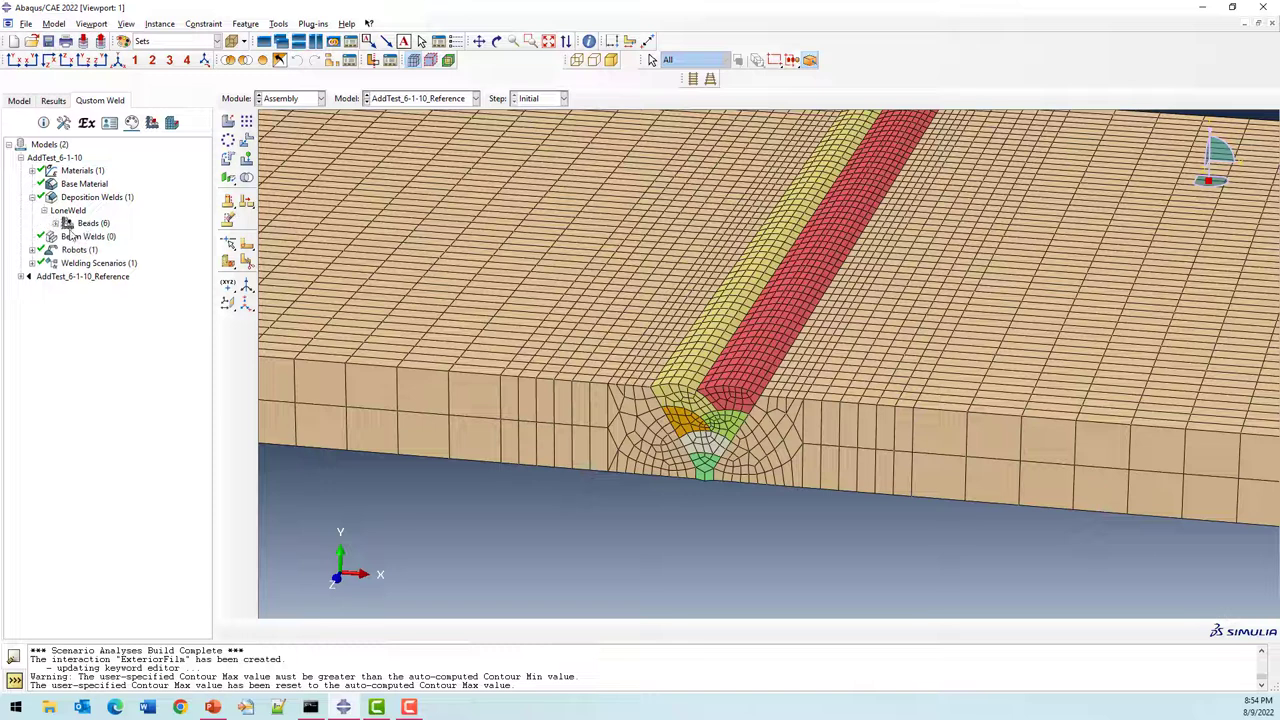
pyautogui.click(55, 223)
pyautogui.doubleClick(68, 210)
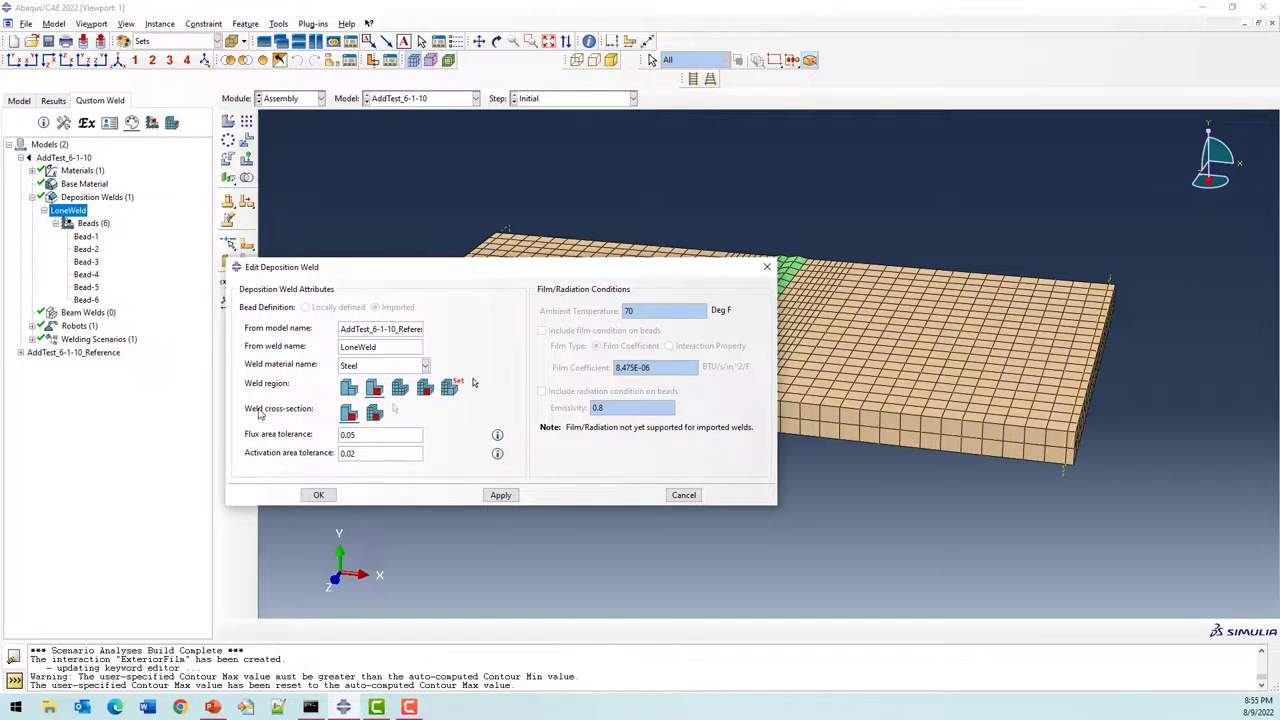
pyautogui.moveTo(484, 274); pyautogui.dragTo(401, 428)
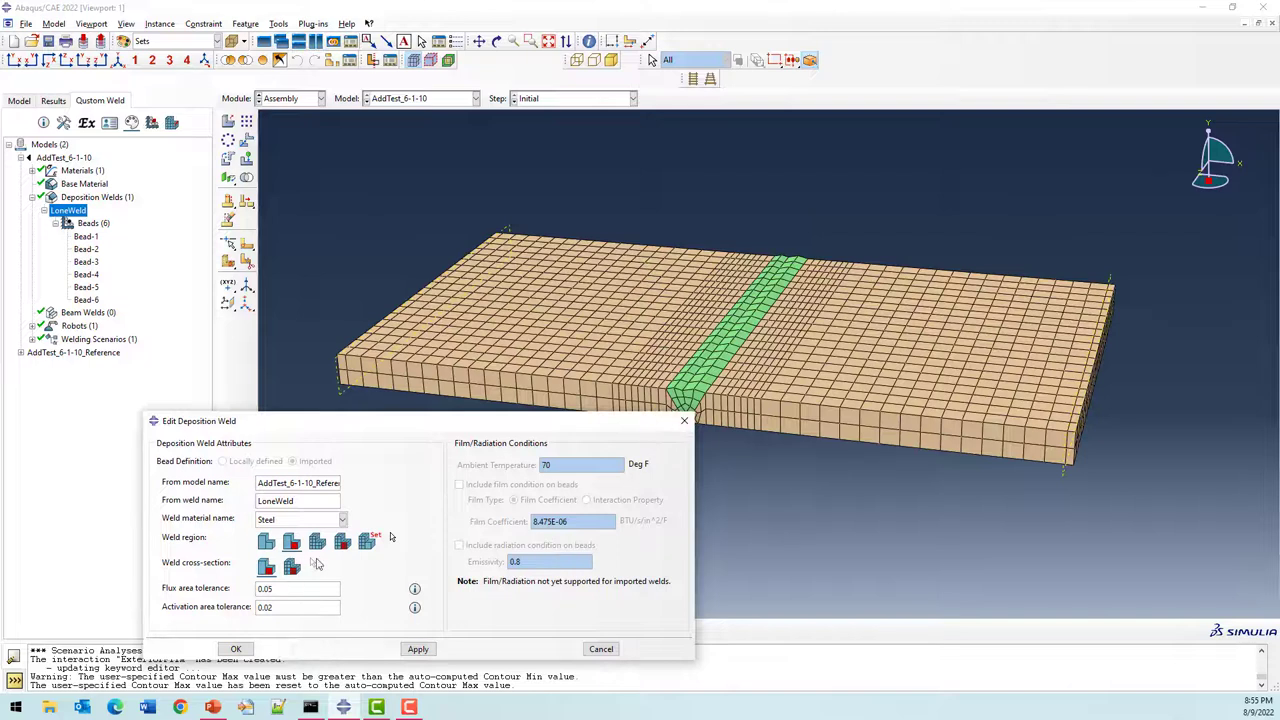
pyautogui.click(599, 650)
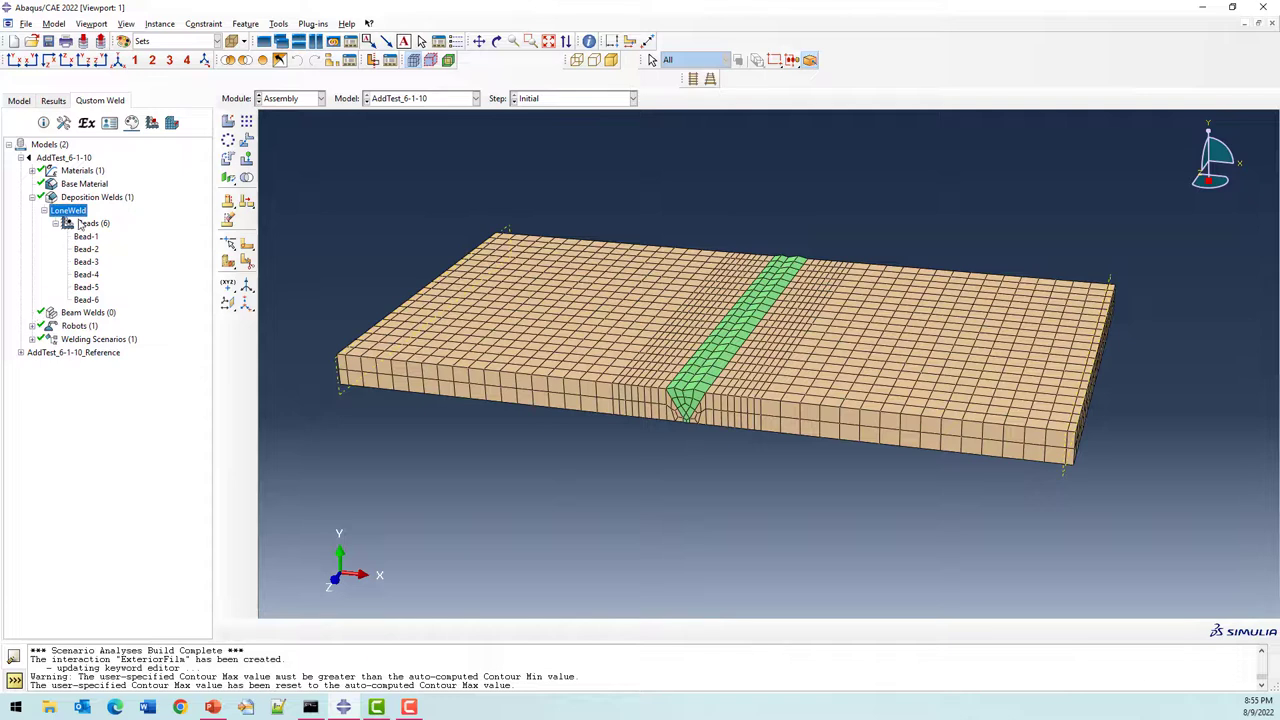
# Review Bead-1's imported torch positions and normals, then collapse the Deposition Welds branch.
pyautogui.click(86, 237)
pyautogui.doubleClick(87, 240)
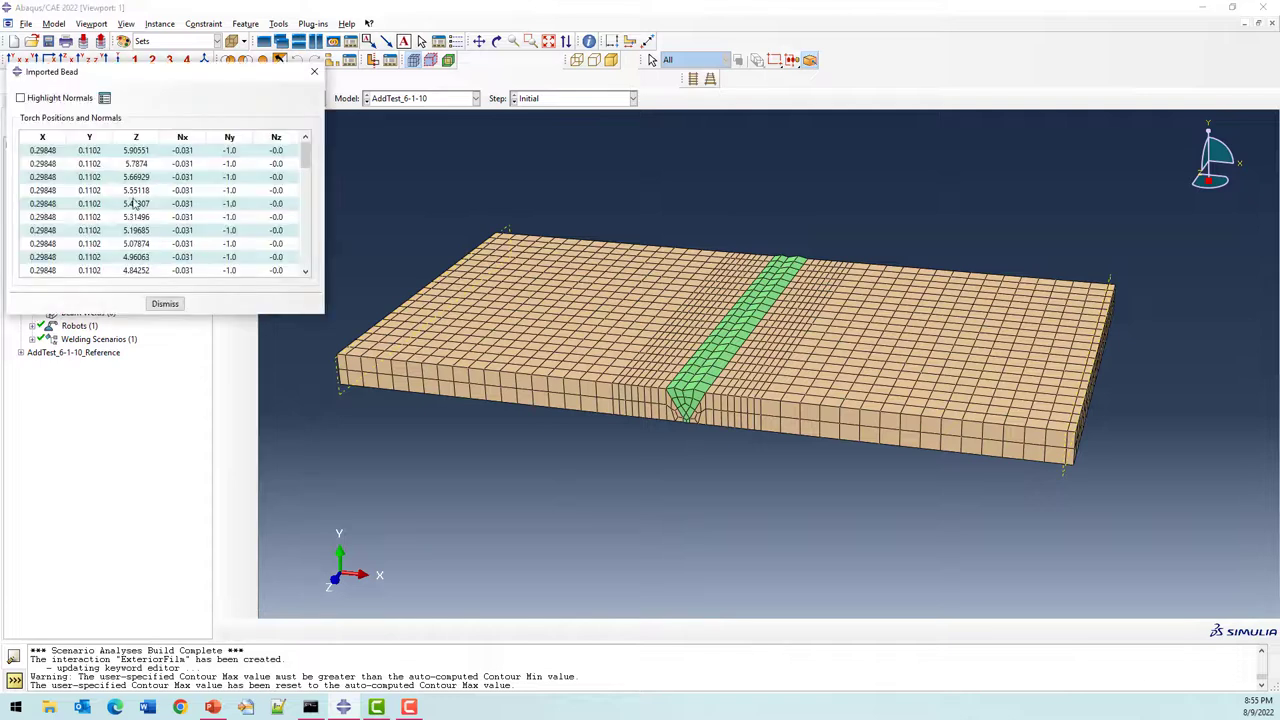
pyautogui.moveTo(145, 69); pyautogui.dragTo(432, 322)
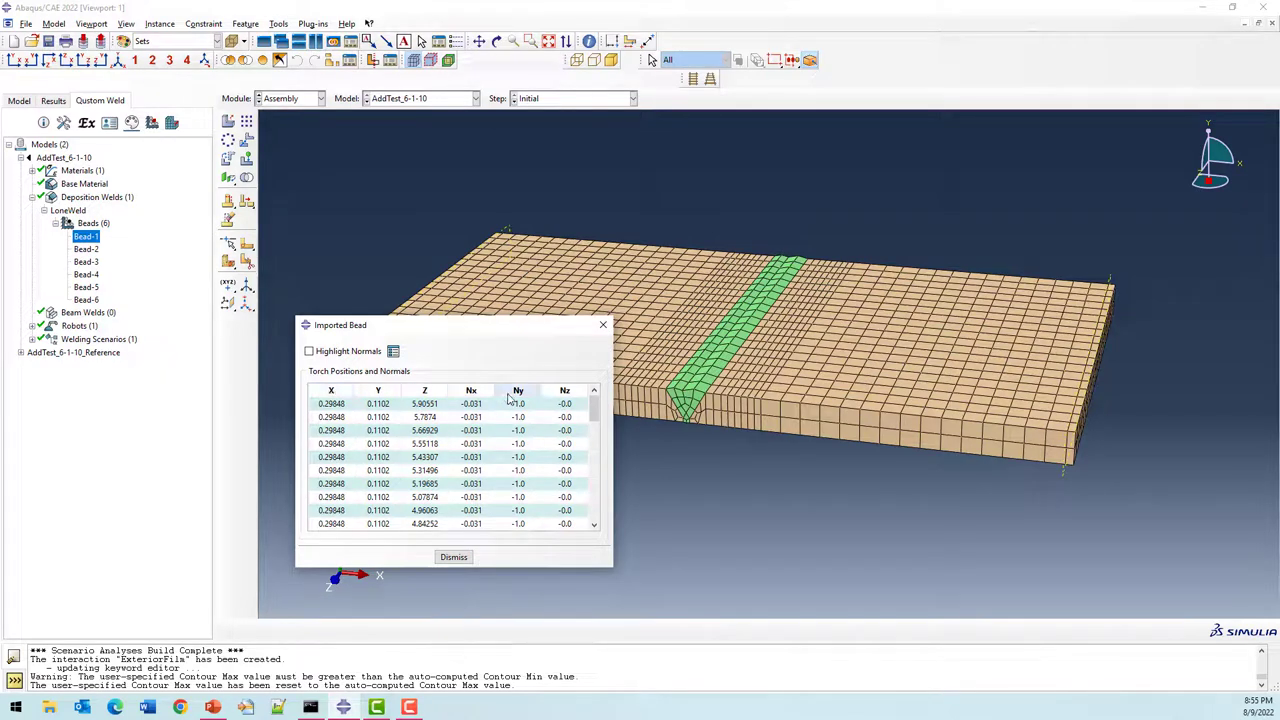
pyautogui.moveTo(594, 408); pyautogui.dragTo(597, 441)
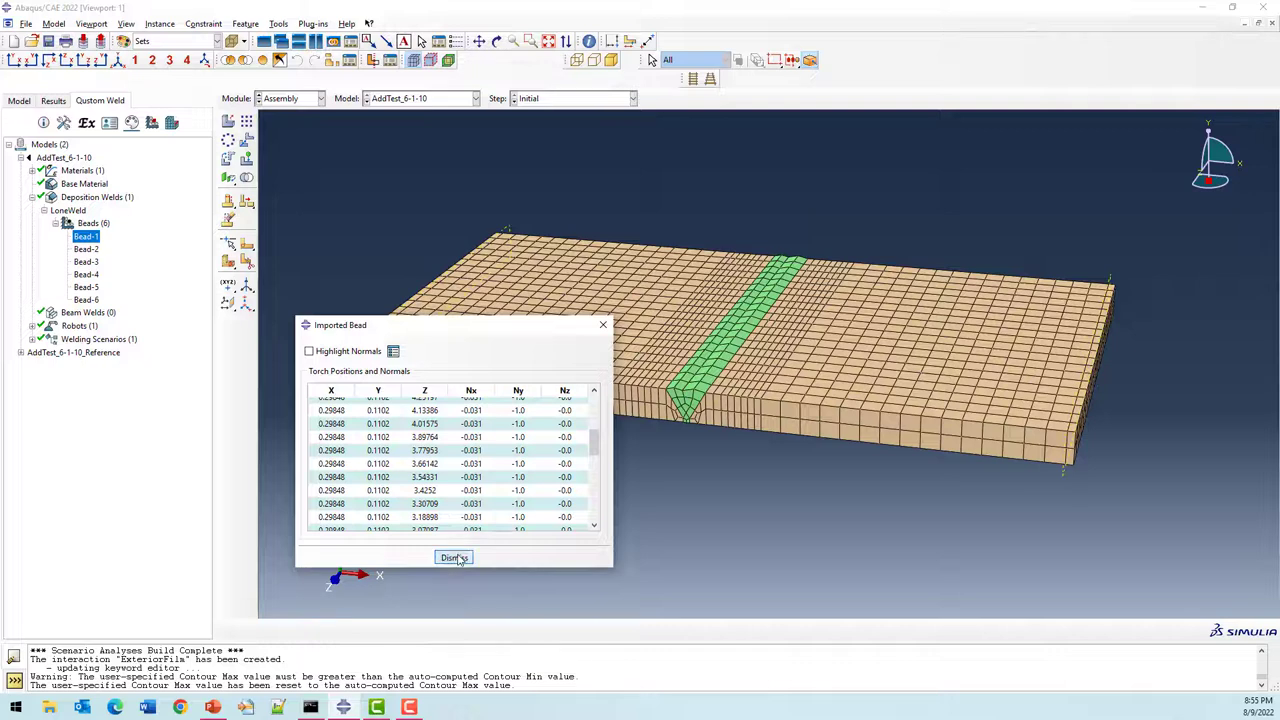
pyautogui.click(454, 557)
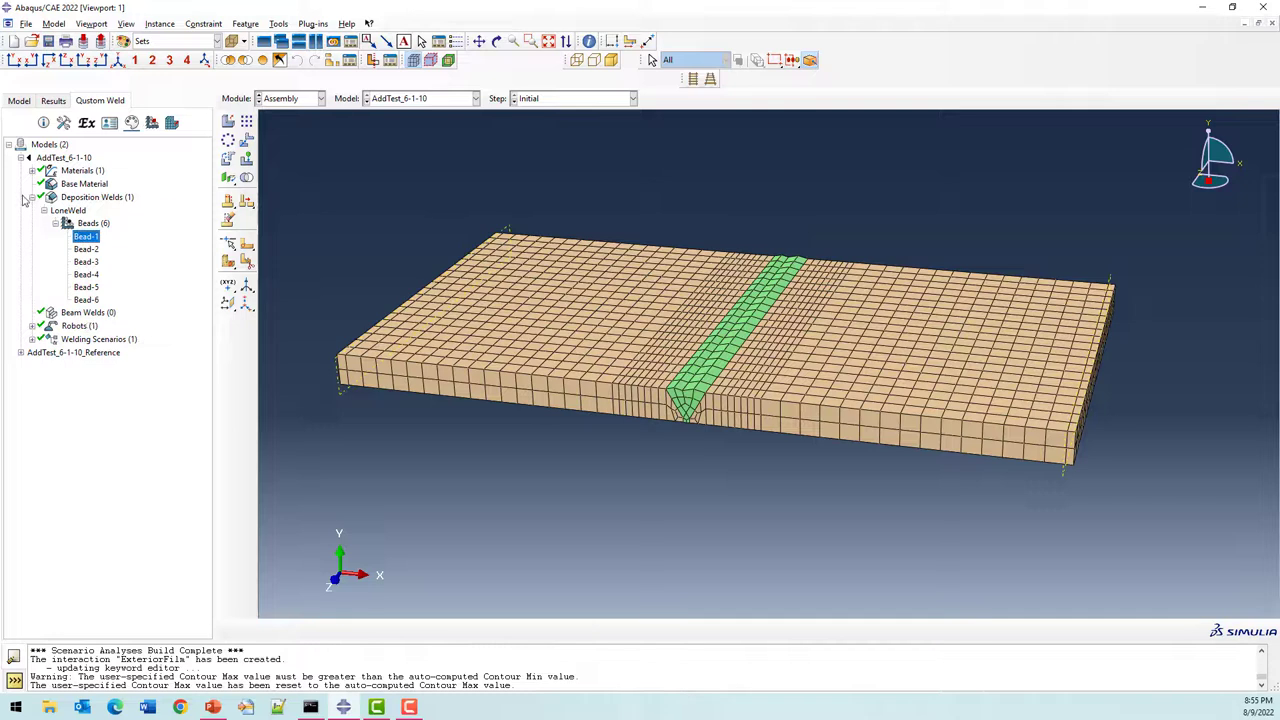
pyautogui.click(32, 197)
# Review Robot-1's per-bead weld parameters for Bead-1 to Bead-6 without changes.
pyautogui.click(32, 224)
pyautogui.click(44, 237)
pyautogui.doubleClick(88, 250)
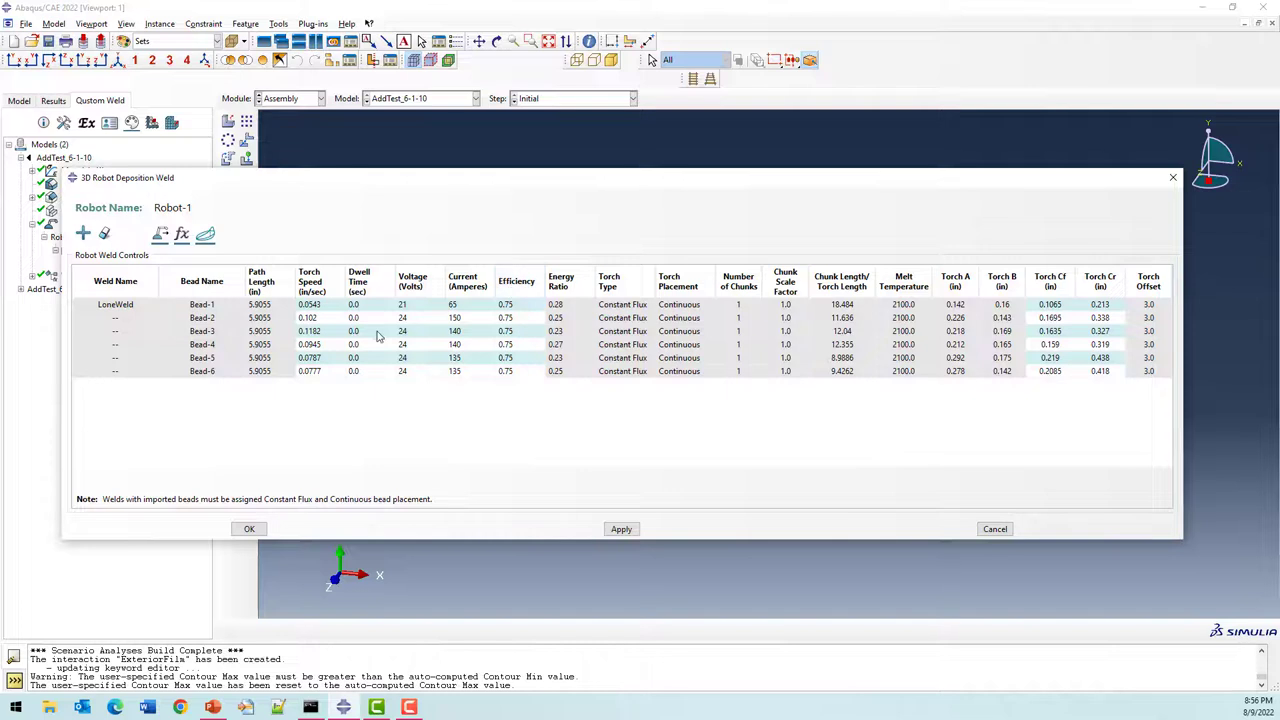
pyautogui.click(996, 528)
# Expand Welding Scenarios > Scenario-1 > Robots in the model tree.
pyautogui.click(32, 276)
pyautogui.click(44, 289)
pyautogui.click(56, 302)
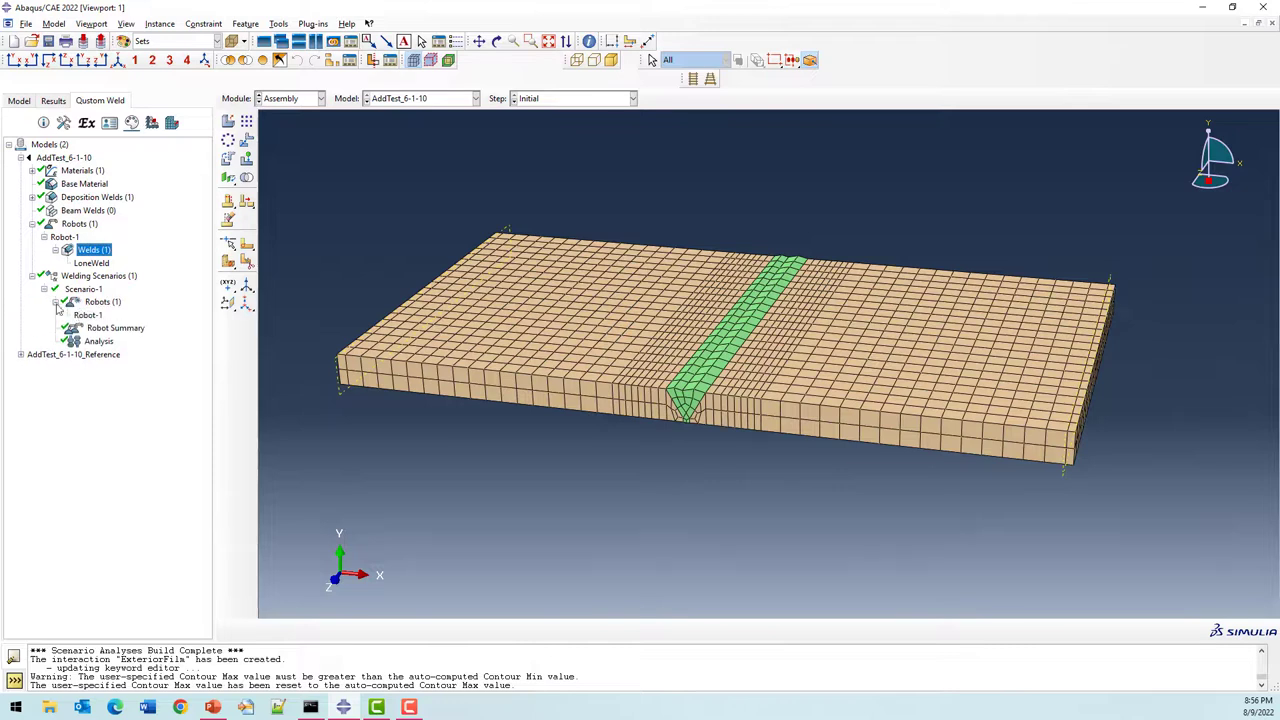
pyautogui.doubleClick(88, 315)
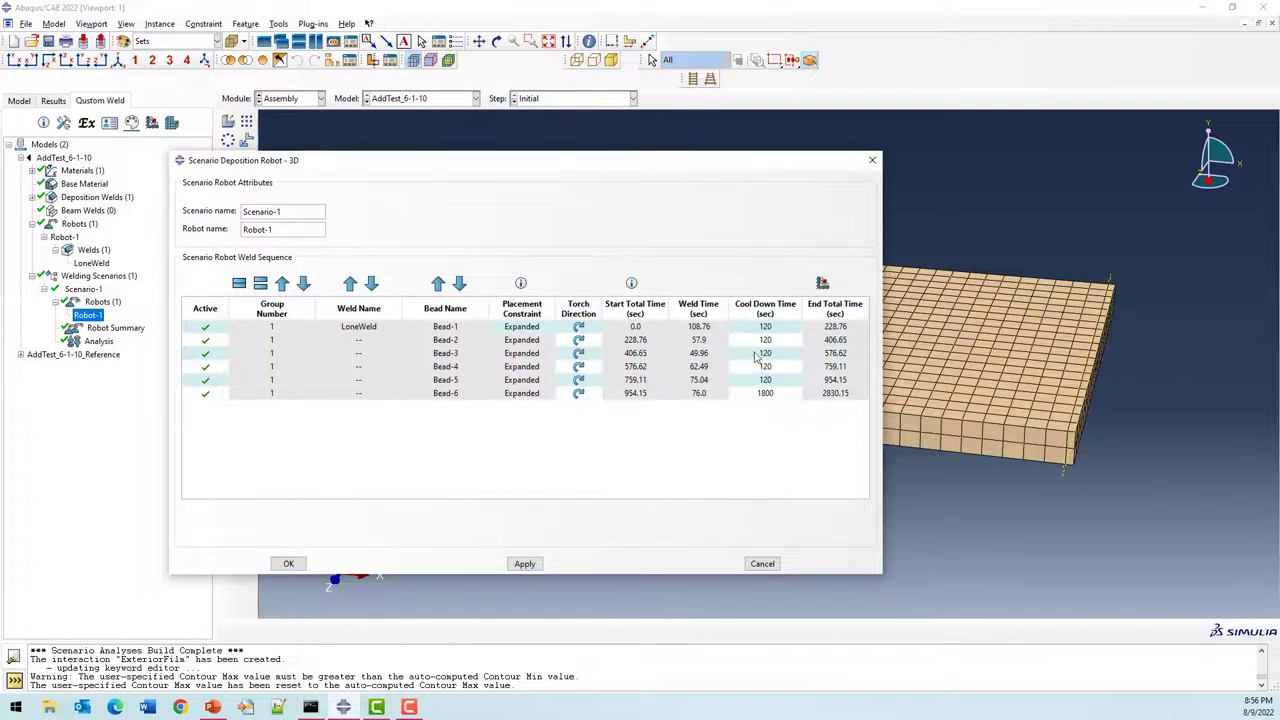
pyautogui.click(762, 564)
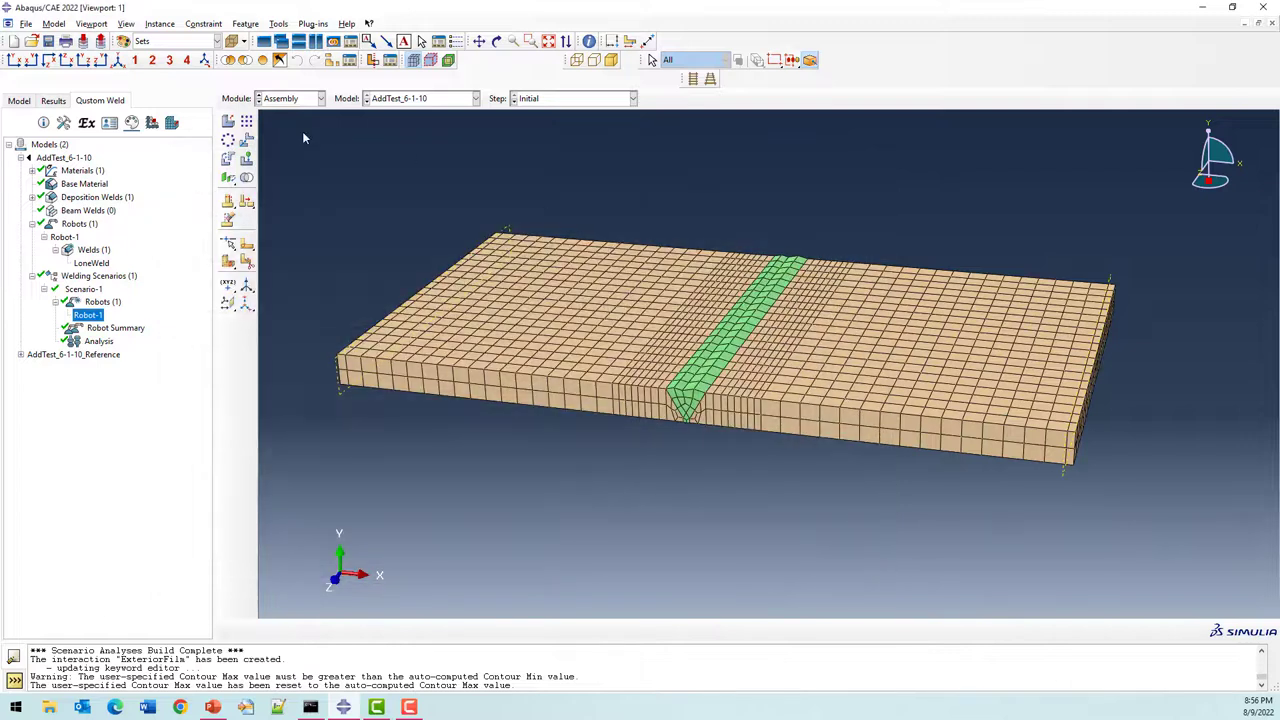
# In Visualization with AddTest_6-1-10_stress.odb, replay the EACTIVE deposition animation and zoom onto the weld.
pyautogui.click(282, 100)
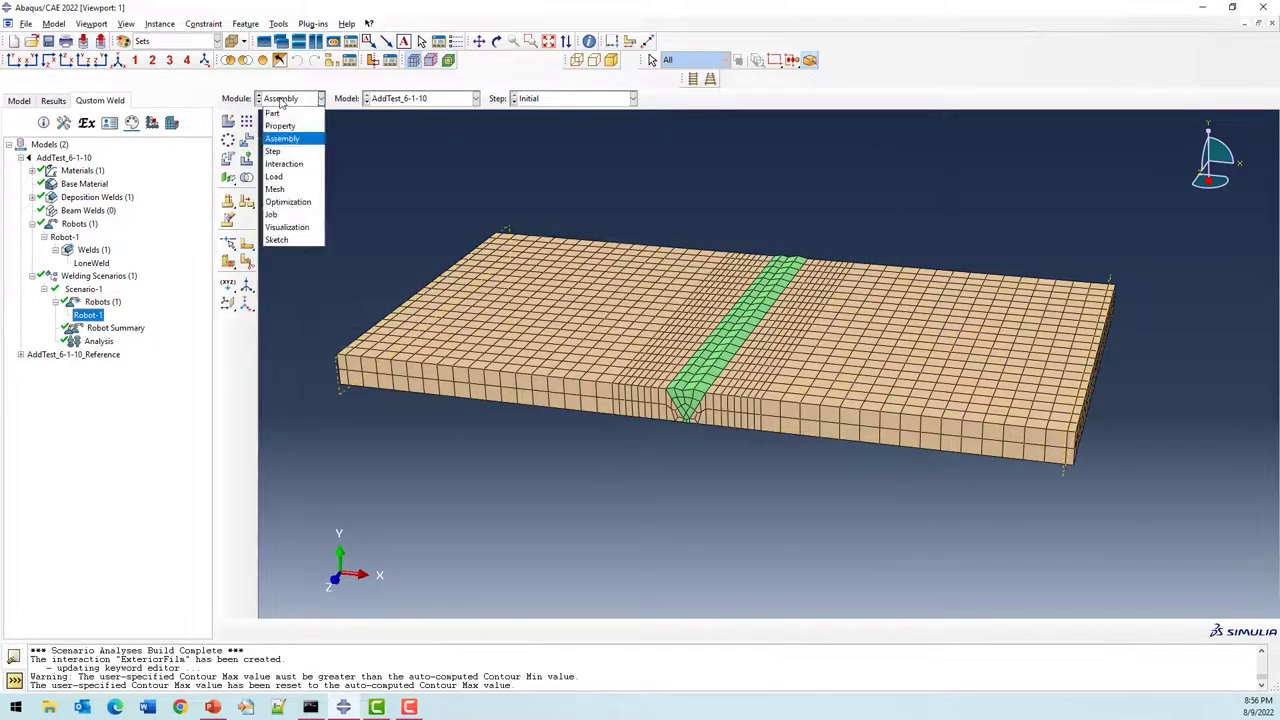
pyautogui.click(286, 227)
pyautogui.click(516, 102)
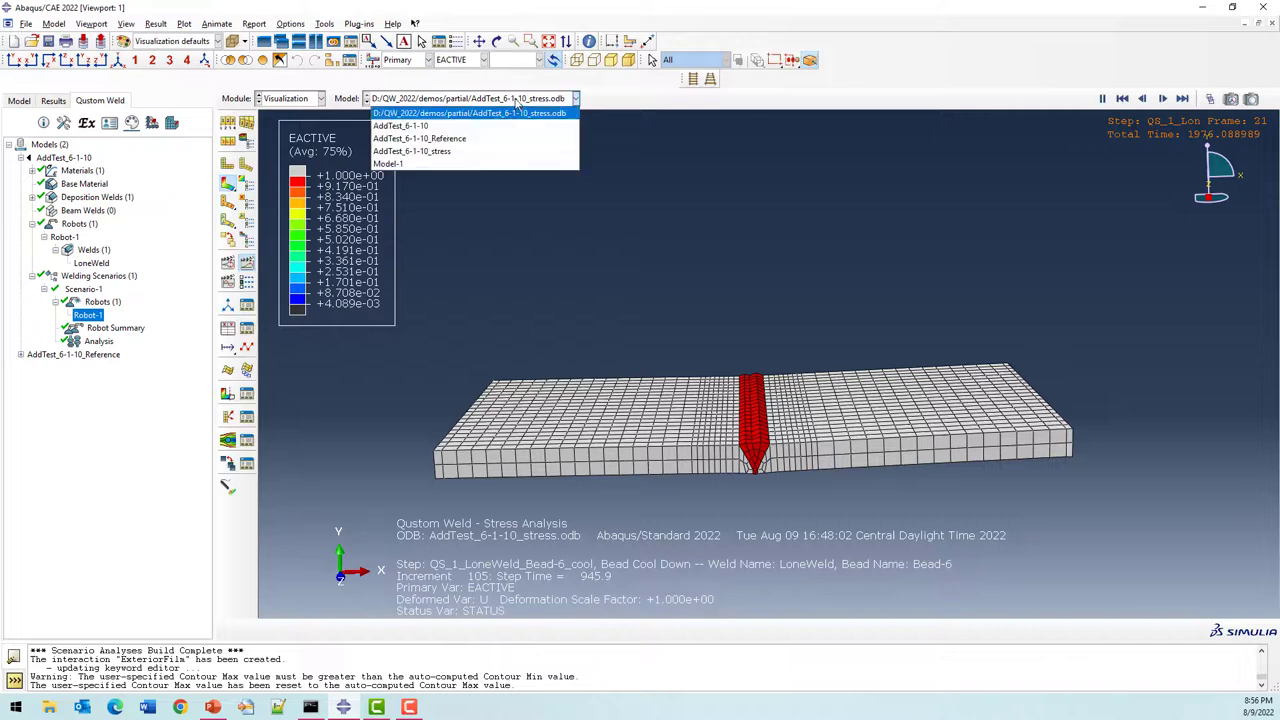
pyautogui.click(474, 115)
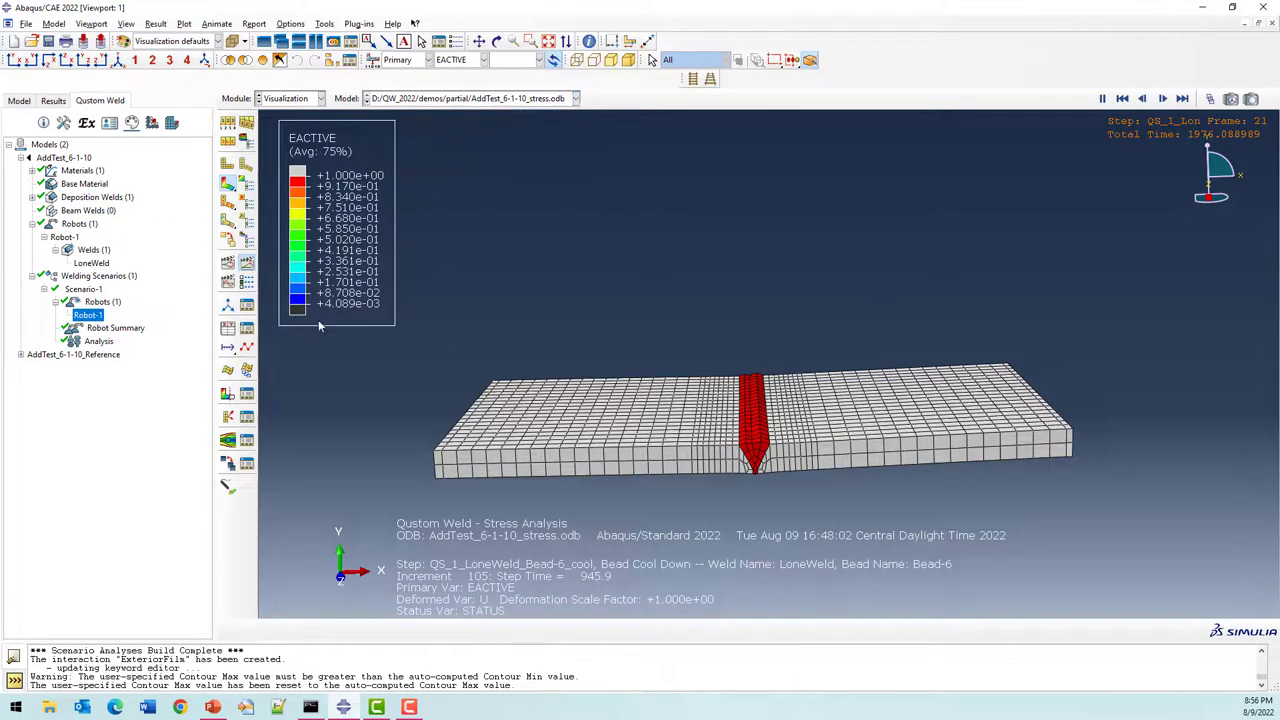
pyautogui.click(246, 262)
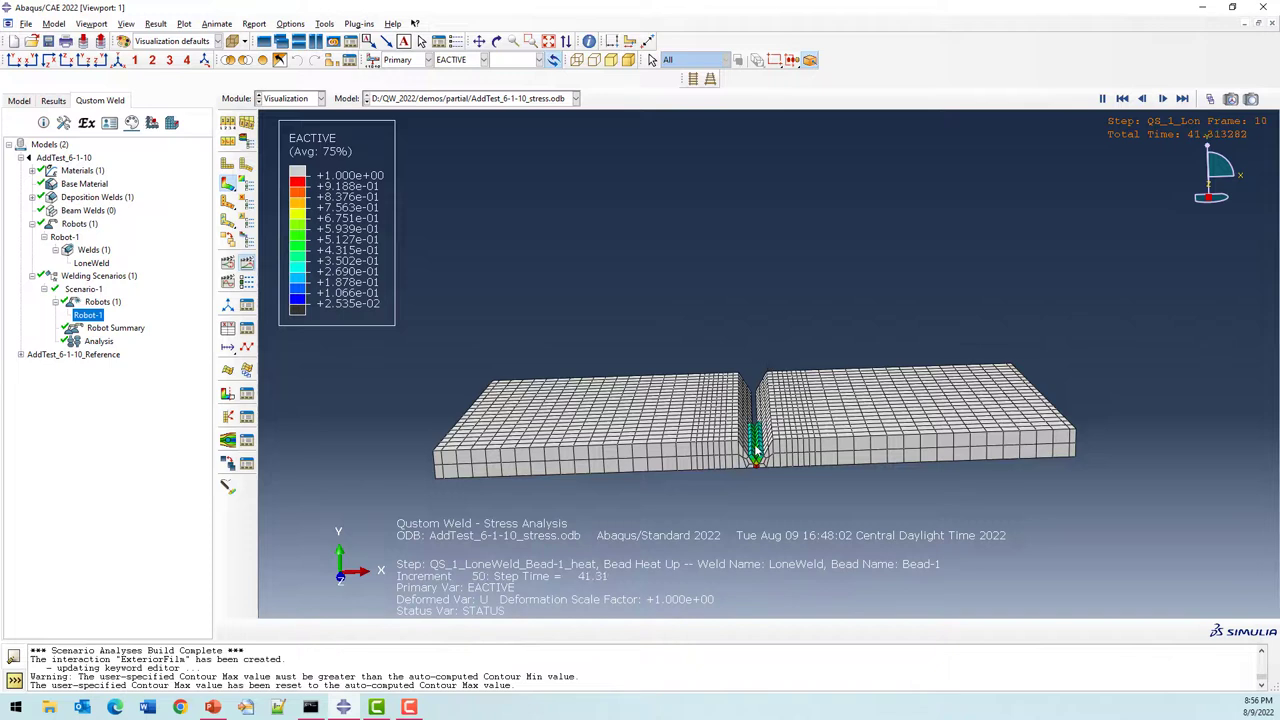
pyautogui.scroll(4, 757, 452)
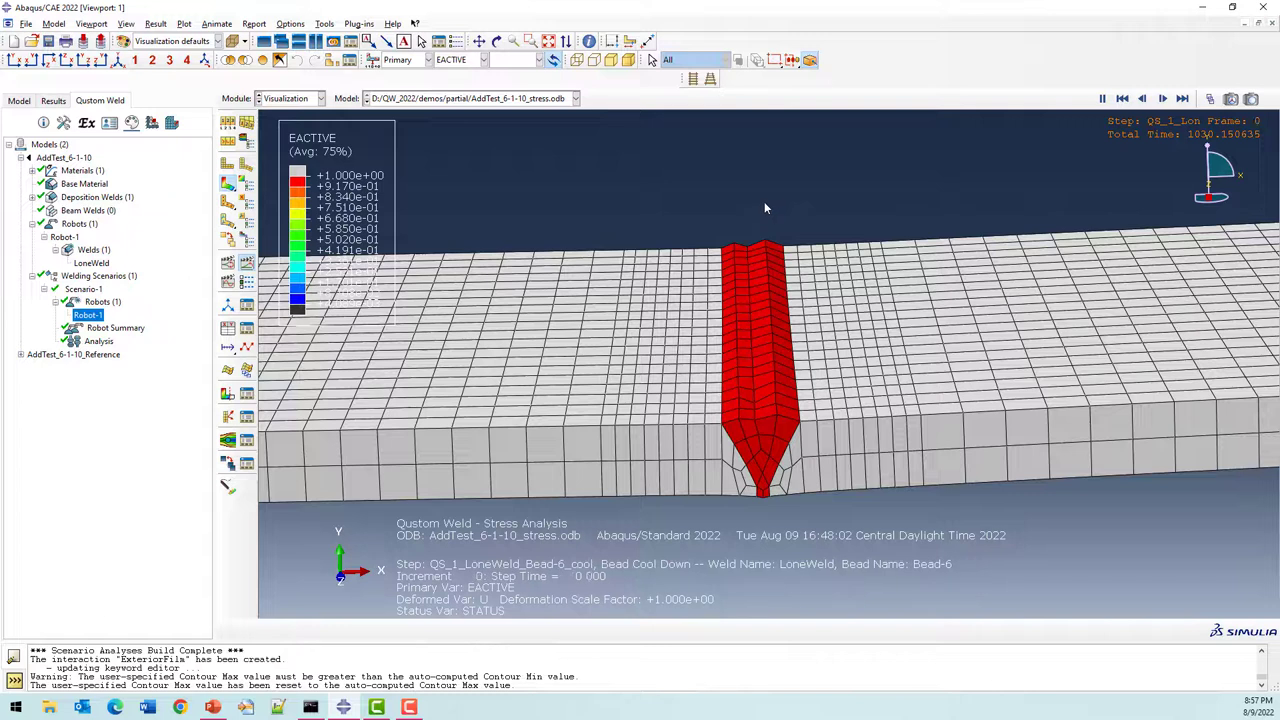
# Animate stress S with the contour maximum fixed at 60000, zooming and tilting the view.
pyautogui.click(442, 60)
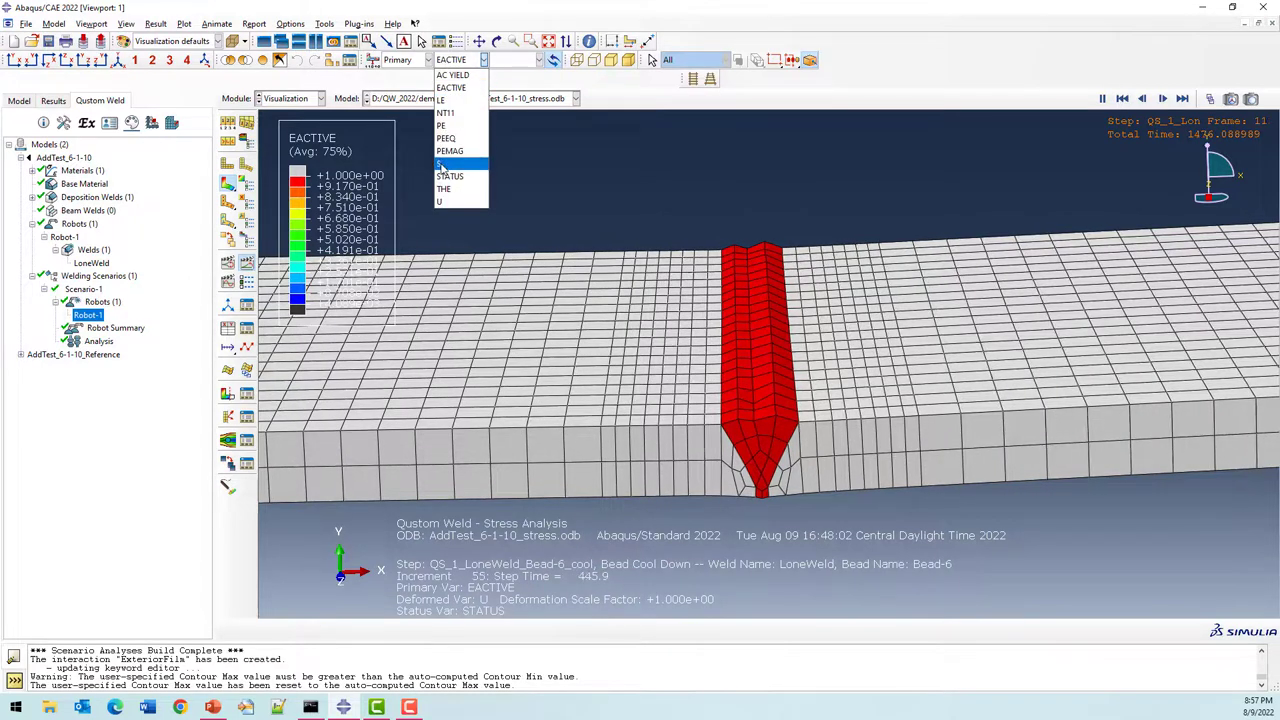
pyautogui.click(440, 164)
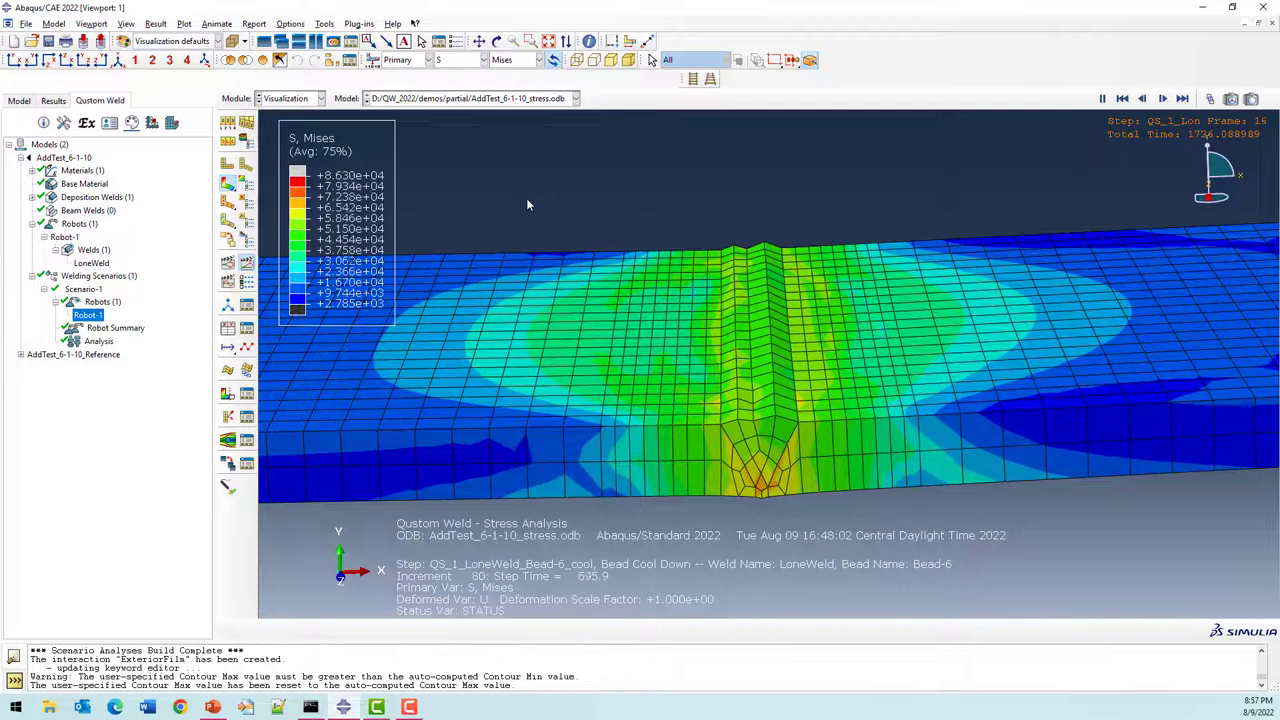
pyautogui.click(246, 188)
pyautogui.click(334, 320)
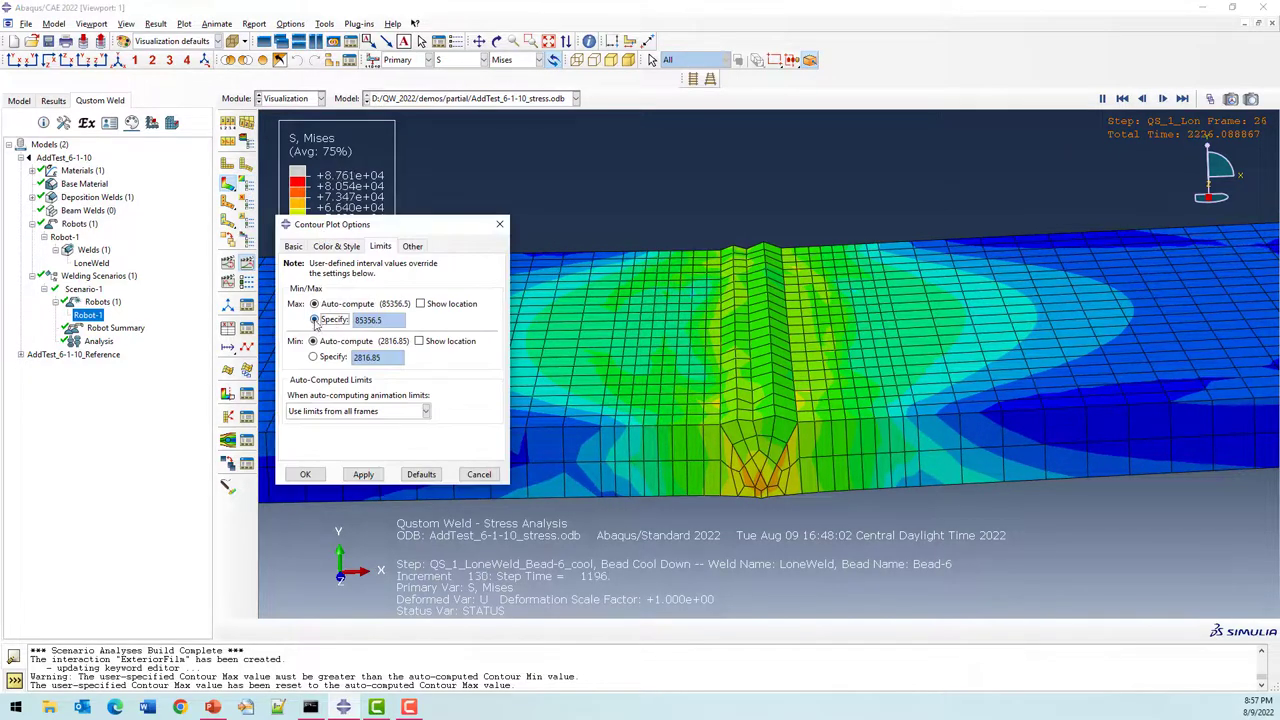
pyautogui.write('60000')
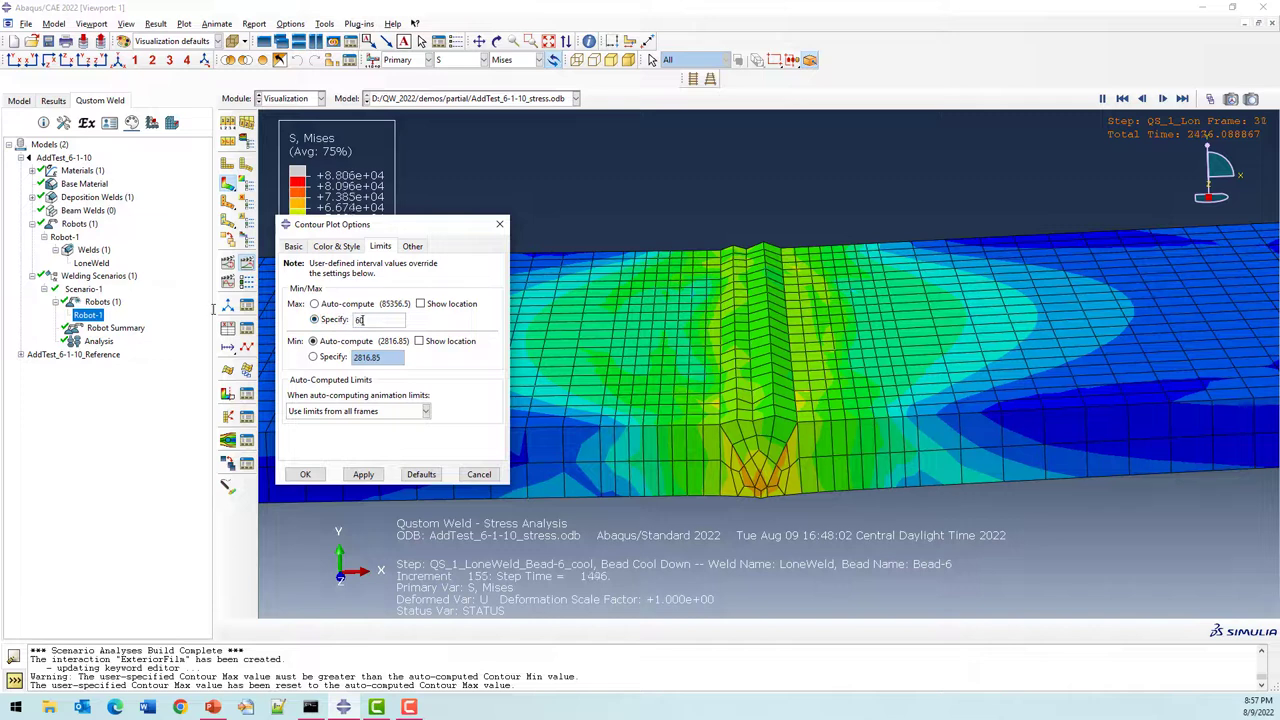
pyautogui.click(305, 474)
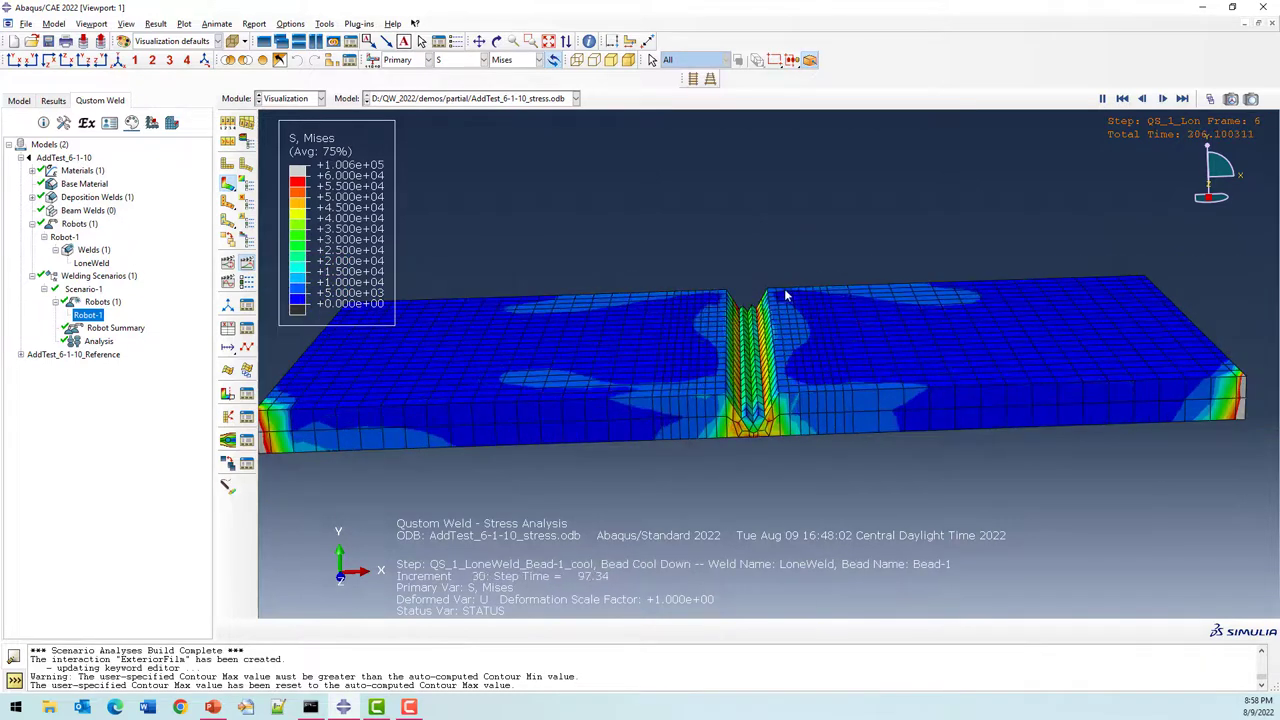
pyautogui.scroll(3, 748, 430)
pyautogui.keyDown('ctrl'); pyautogui.keyDown('alt'); pyautogui.moveTo(750, 423); pyautogui.dragTo(754, 365); pyautogui.keyUp('alt'); pyautogui.keyUp('ctrl')
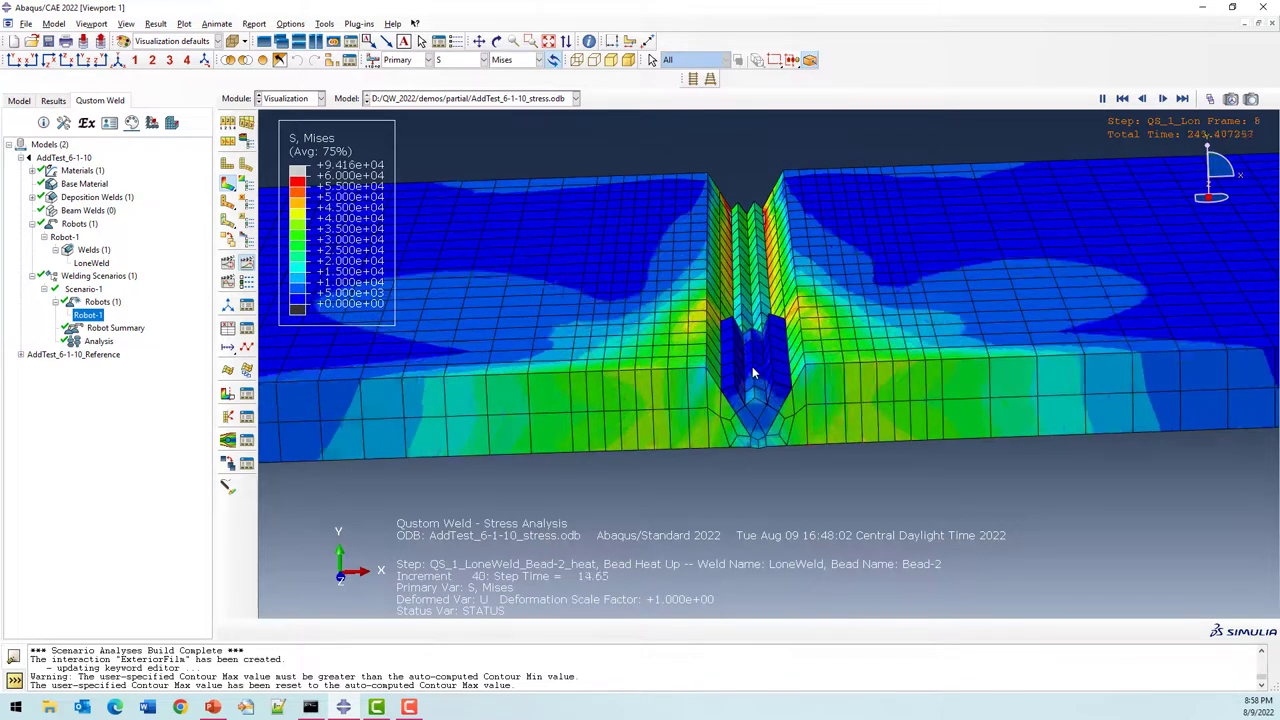
# Plot displacement U on the last frame with the contour maximum auto-computed, zoomed out.
pyautogui.click(459, 60)
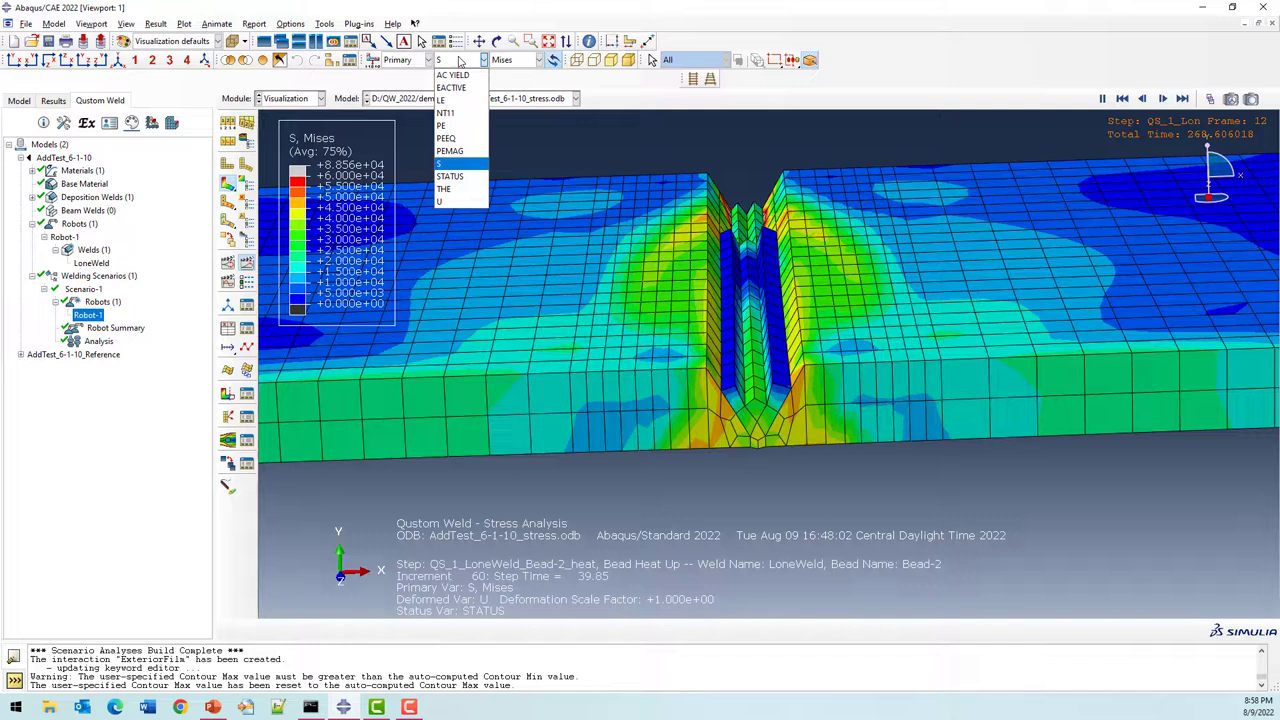
pyautogui.click(440, 201)
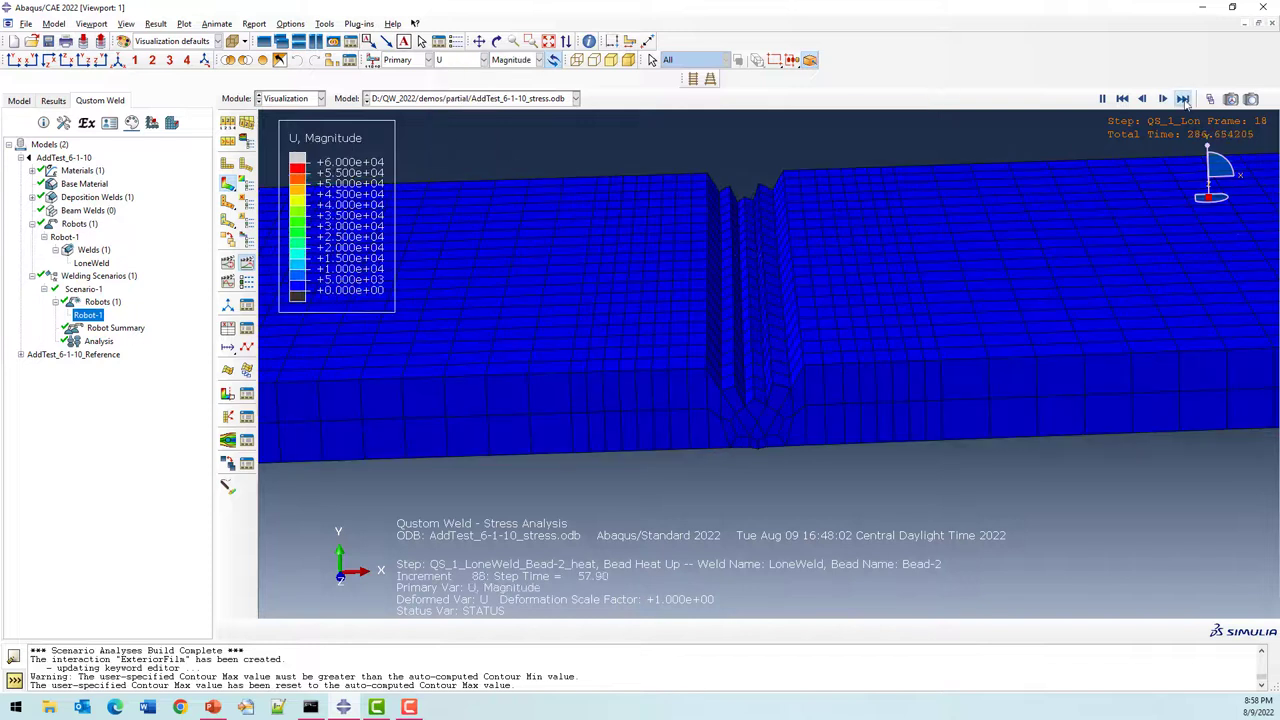
pyautogui.click(1183, 98)
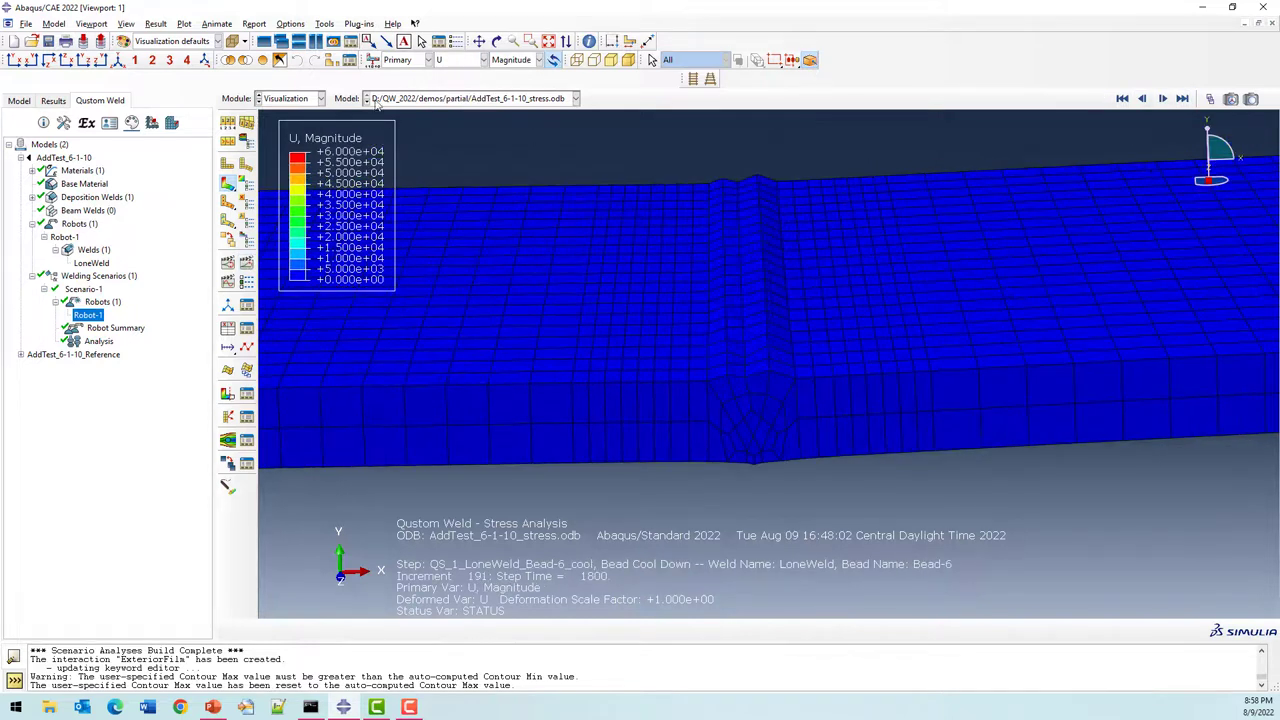
pyautogui.scroll(-5, 695, 309)
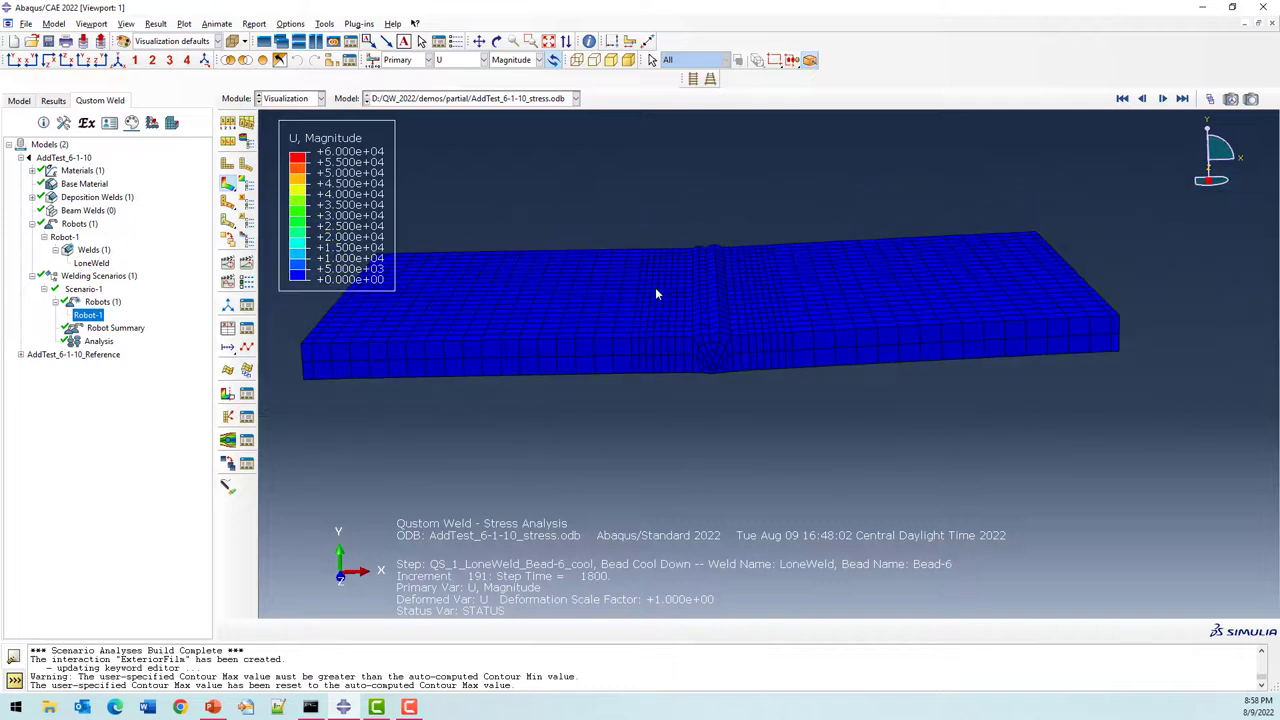
pyautogui.click(246, 184)
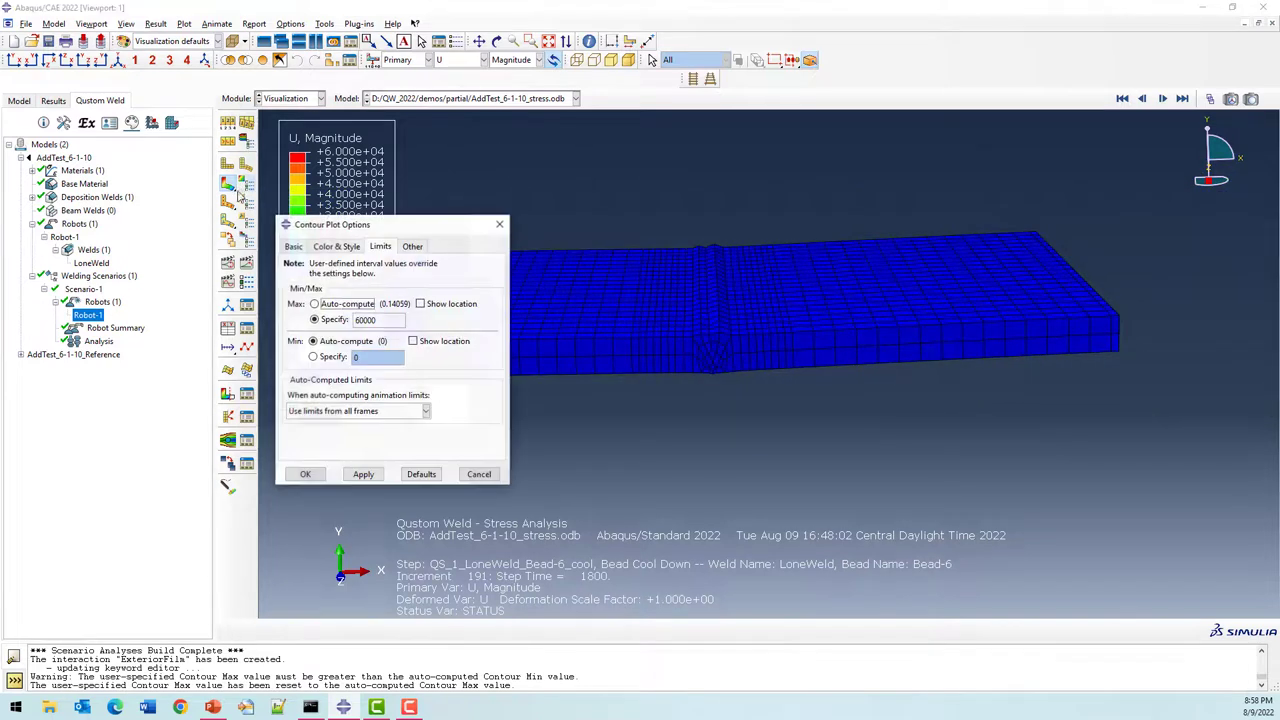
pyautogui.click(314, 304)
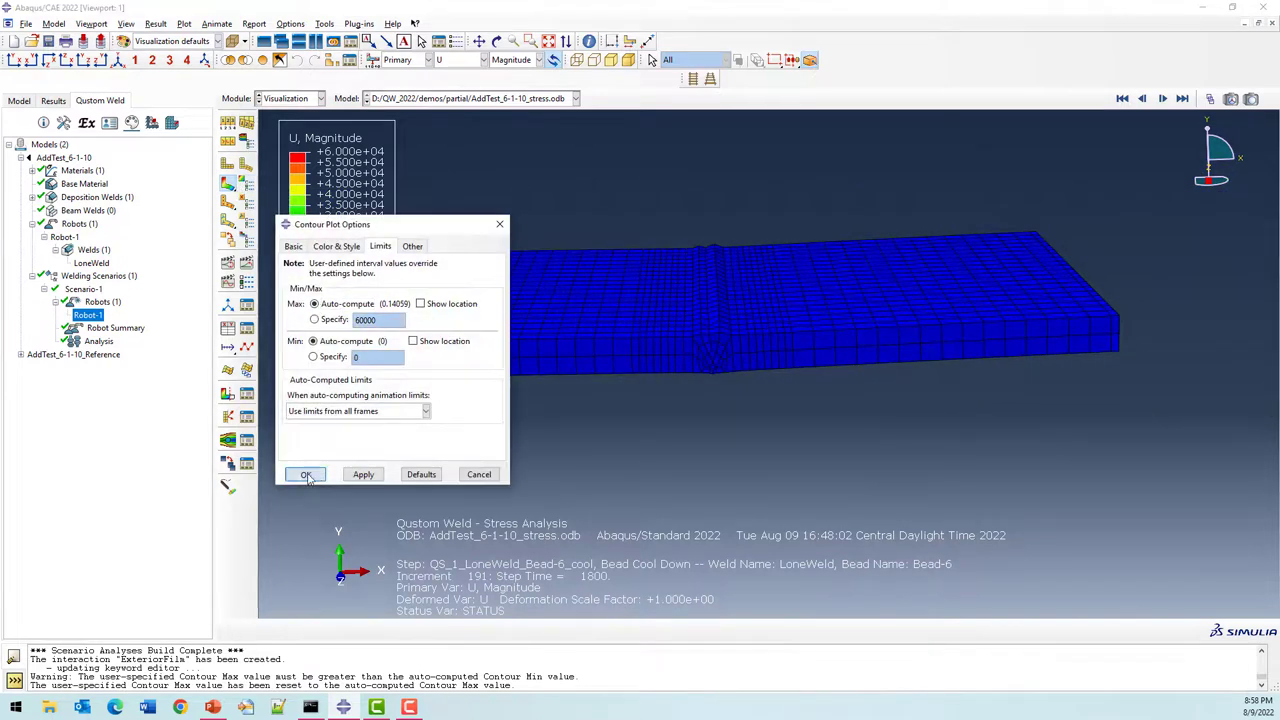
pyautogui.click(306, 475)
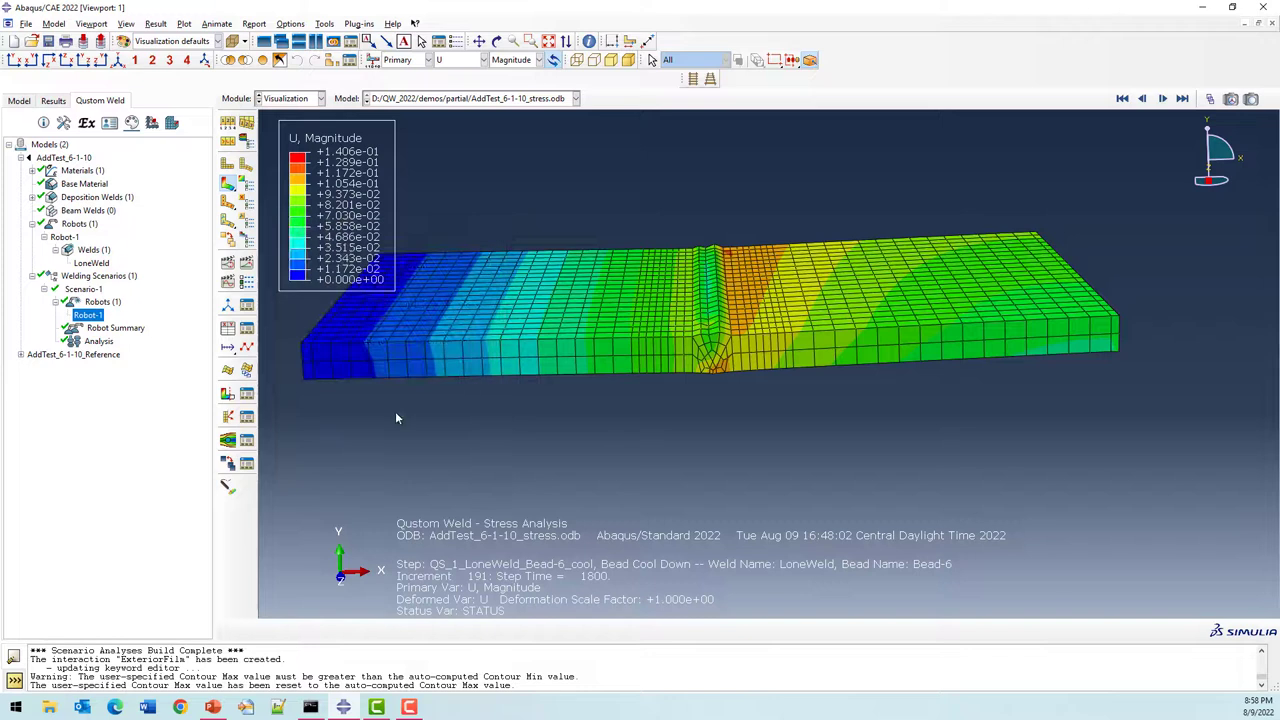
# Rotate the plate to a nearly edge-on view of the displacement contour.
pyautogui.click(497, 41)
pyautogui.moveTo(791, 292); pyautogui.dragTo(769, 395)
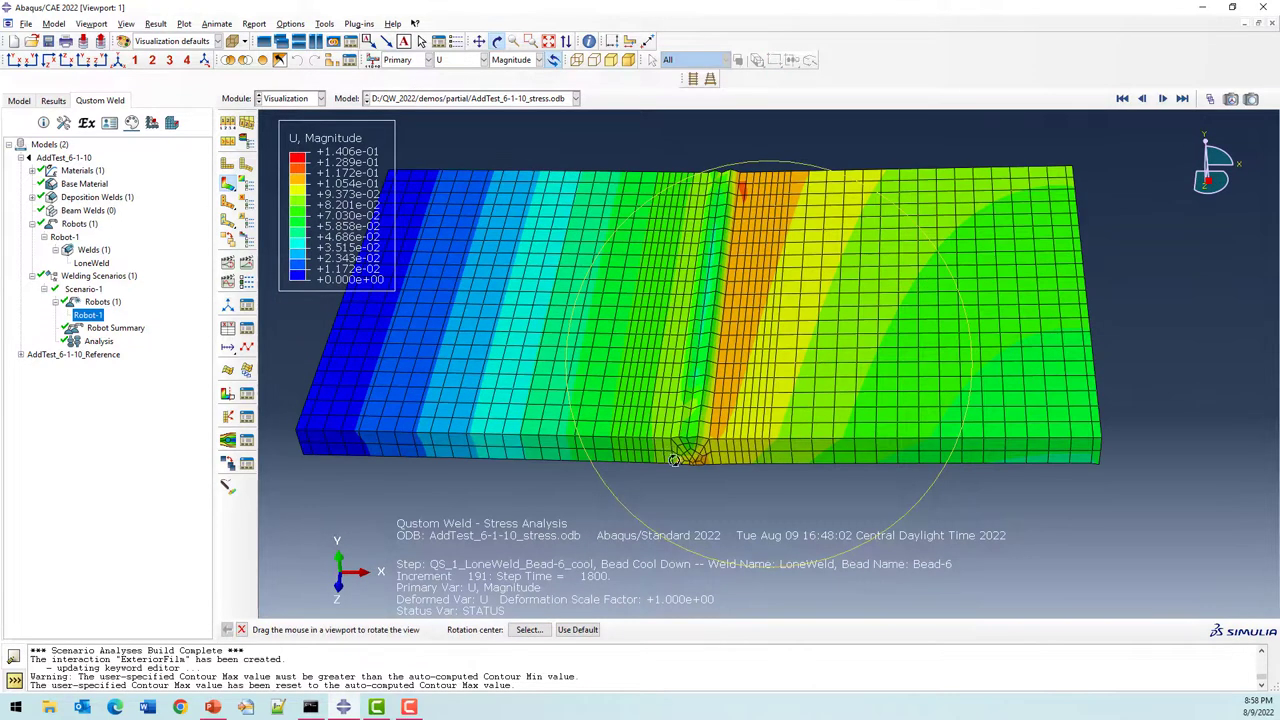
pyautogui.moveTo(694, 457); pyautogui.dragTo(660, 441)
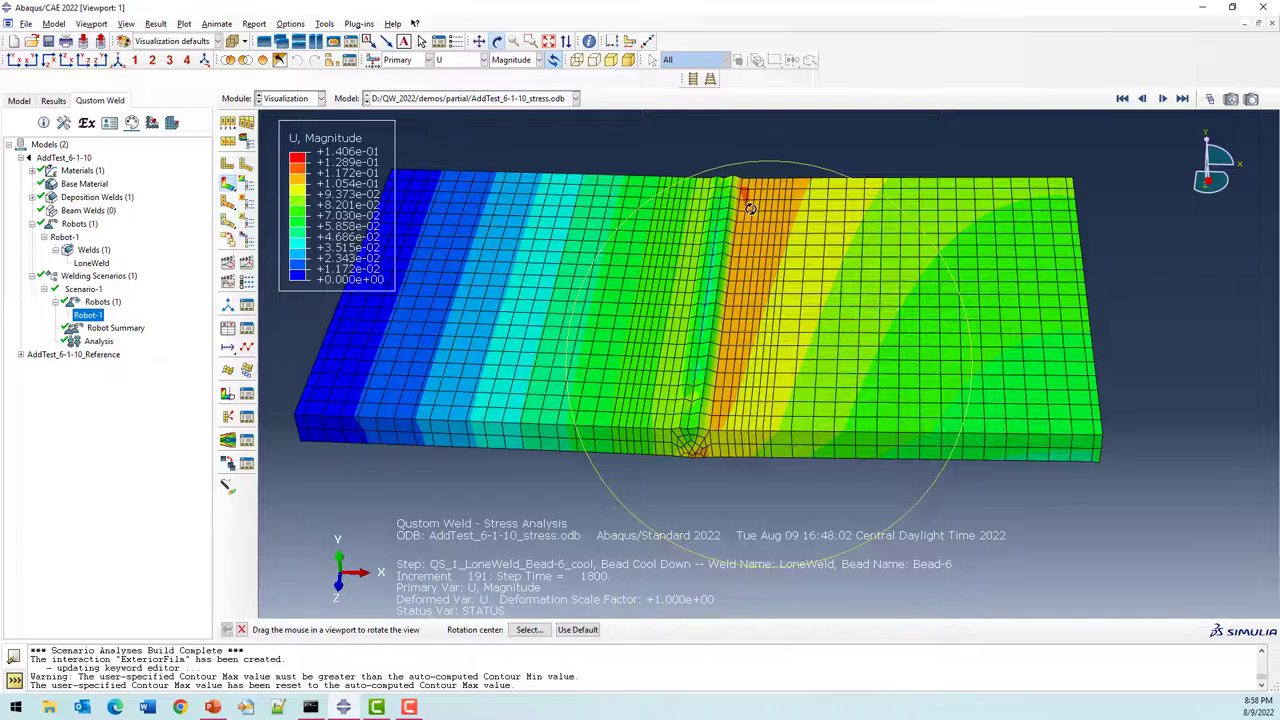
pyautogui.moveTo(721, 372); pyautogui.dragTo(740, 274)
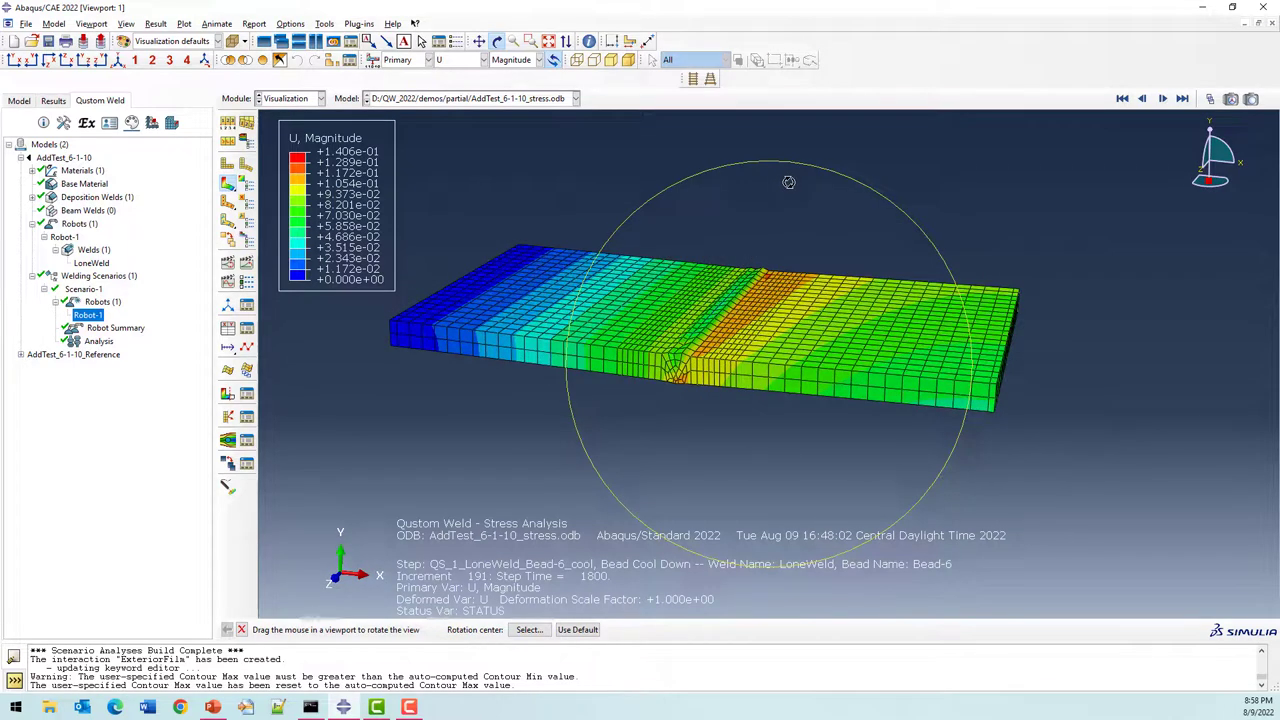
pyautogui.press('Escape')
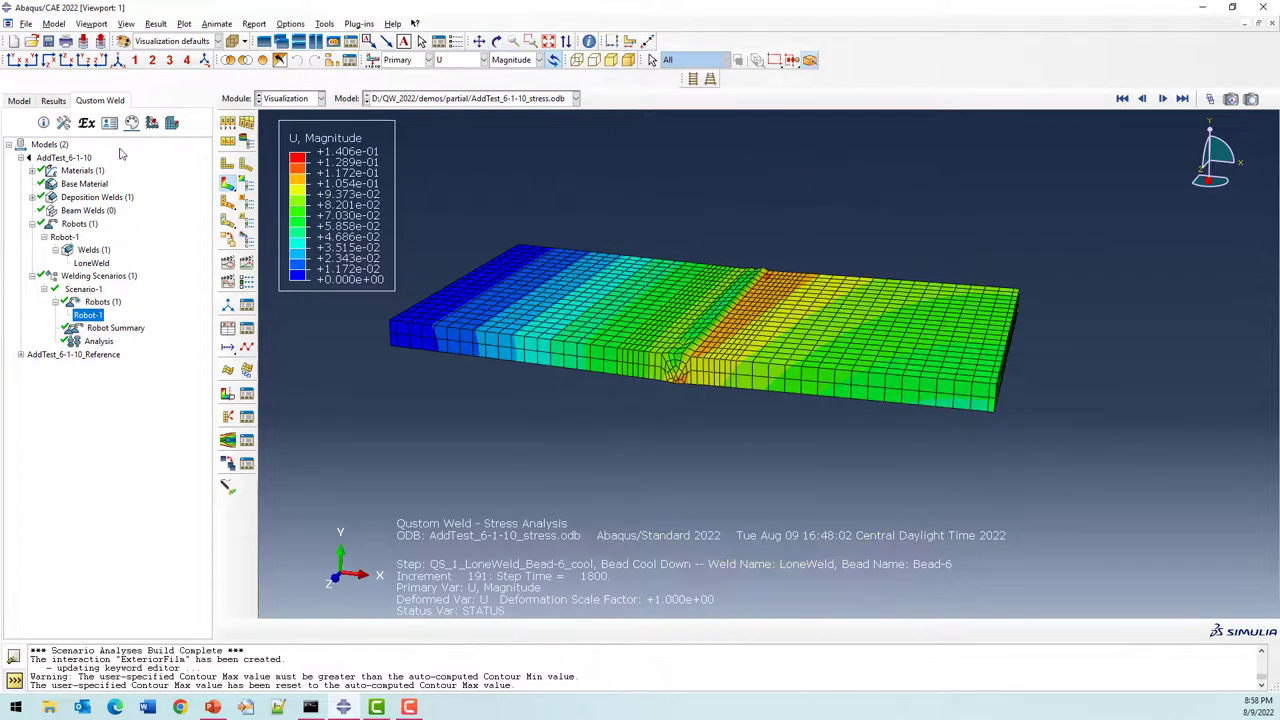
# Collapse the AddTest_6-1-10 tree and present PowerPoint's run-times comparison slide 12 as a slide show.
pyautogui.click(20, 162)
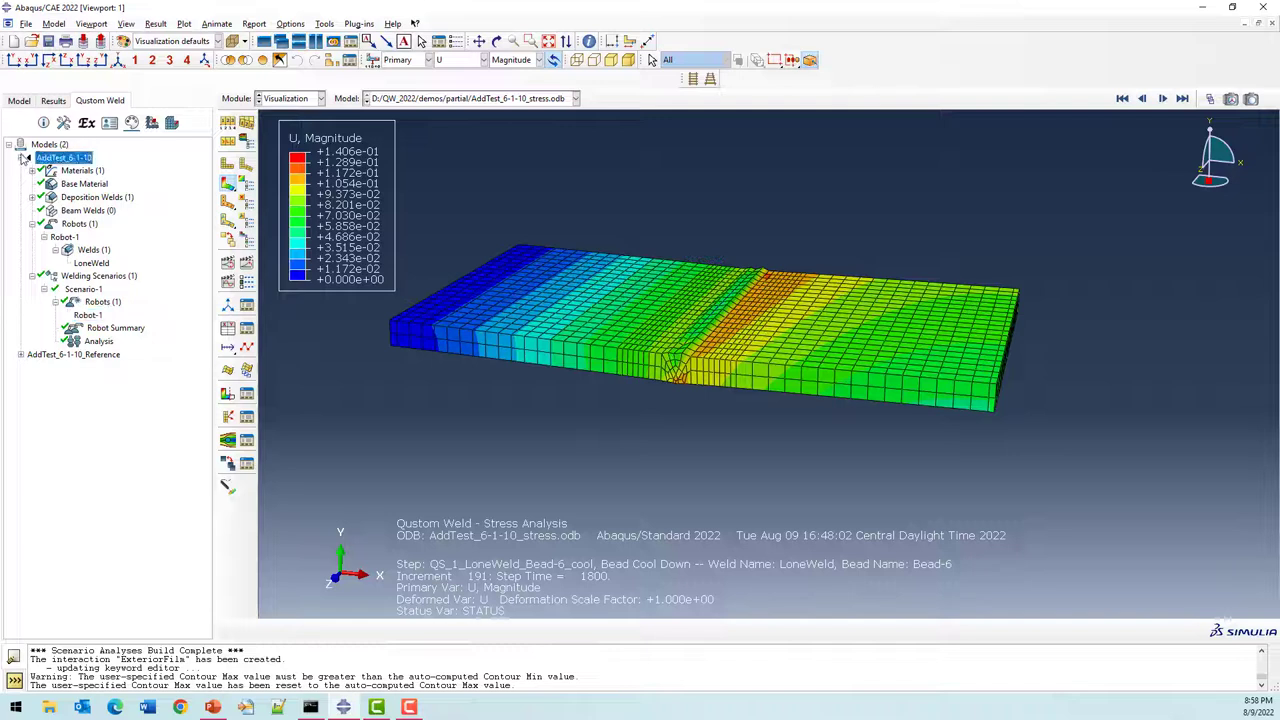
pyautogui.click(23, 159)
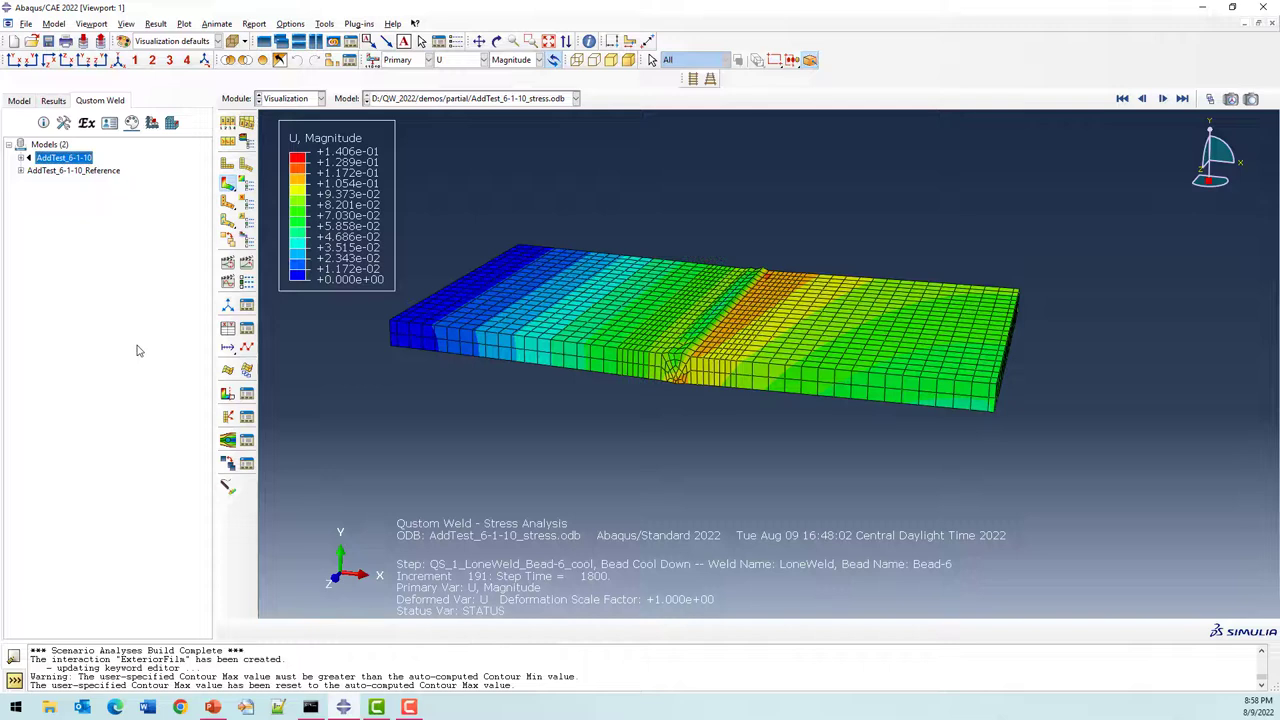
pyautogui.click(212, 707)
pyautogui.click(202, 440)
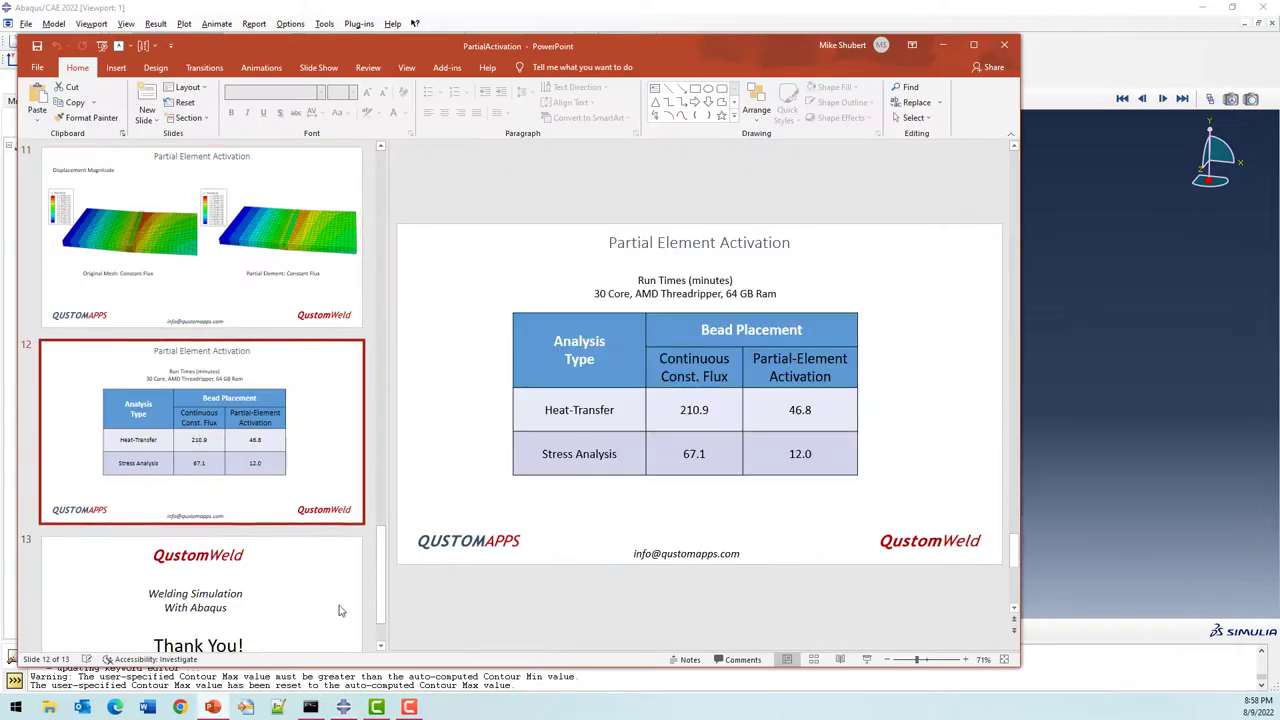
pyautogui.click(868, 660)
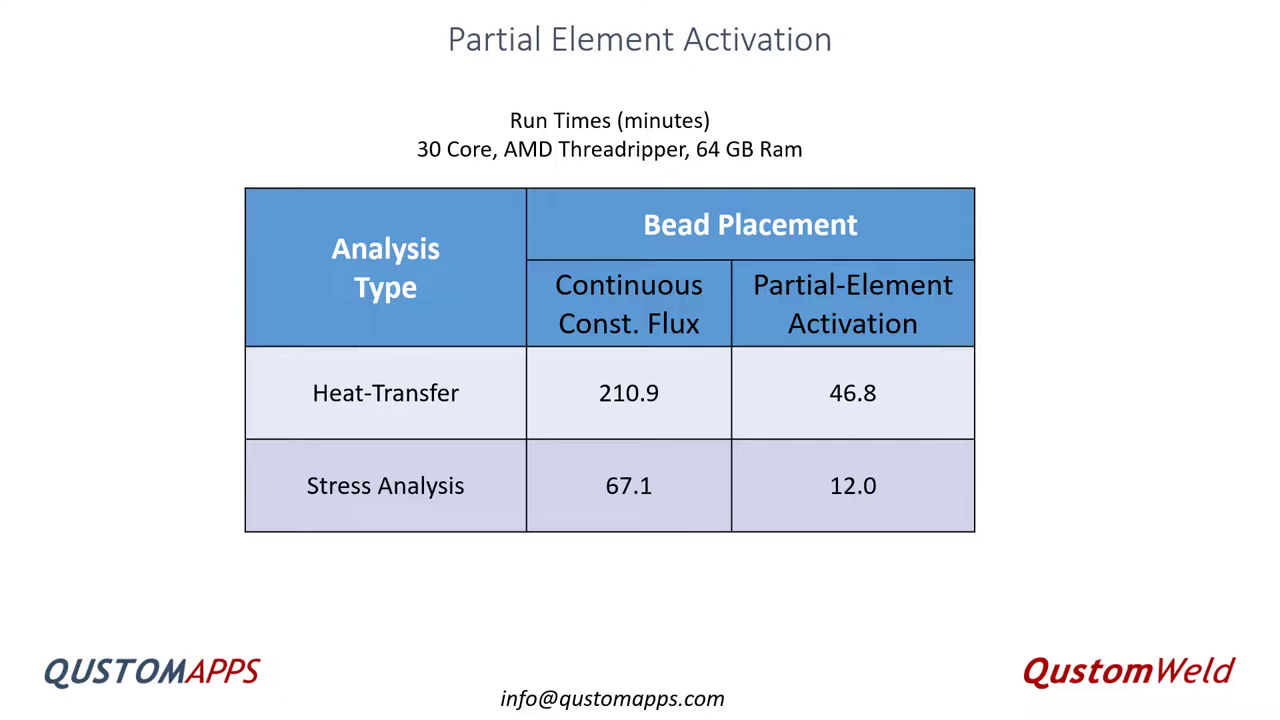